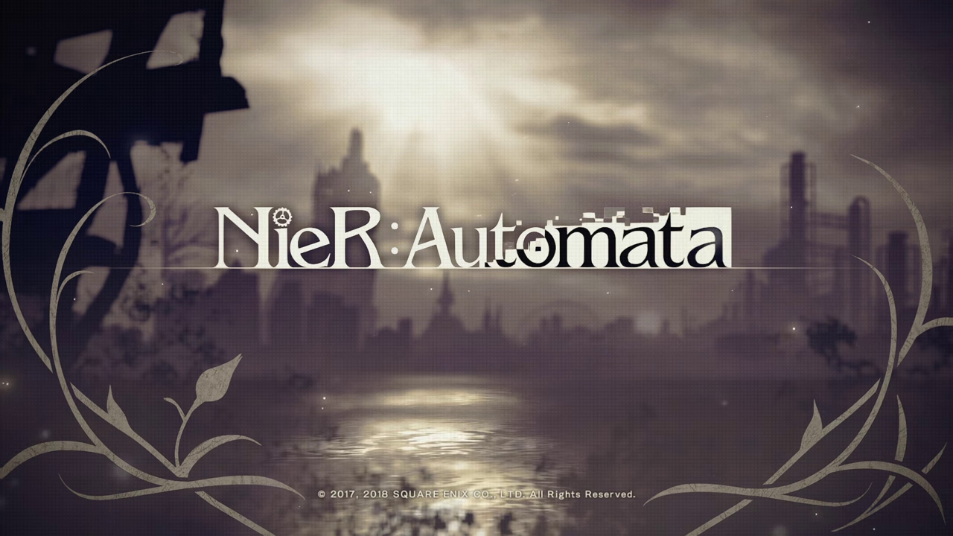
key(Return)
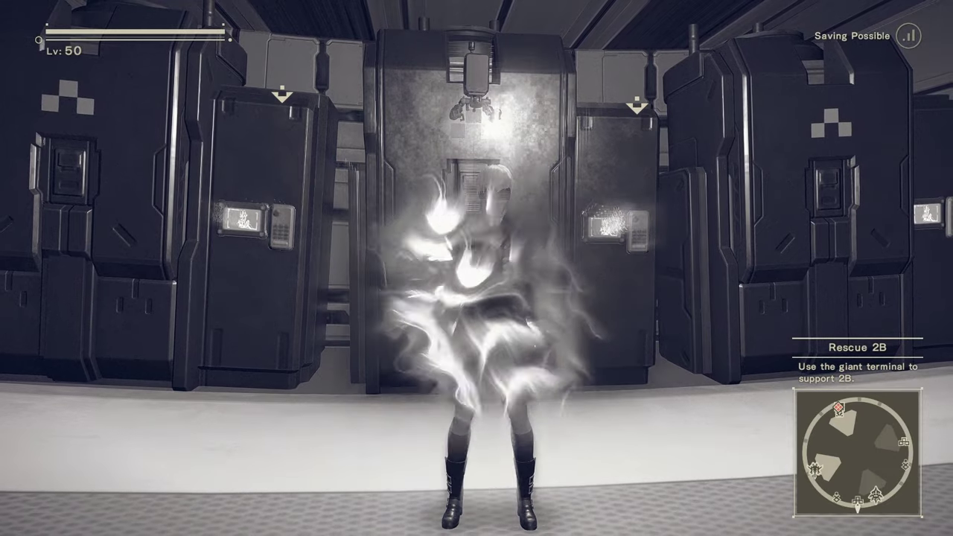
key(s)
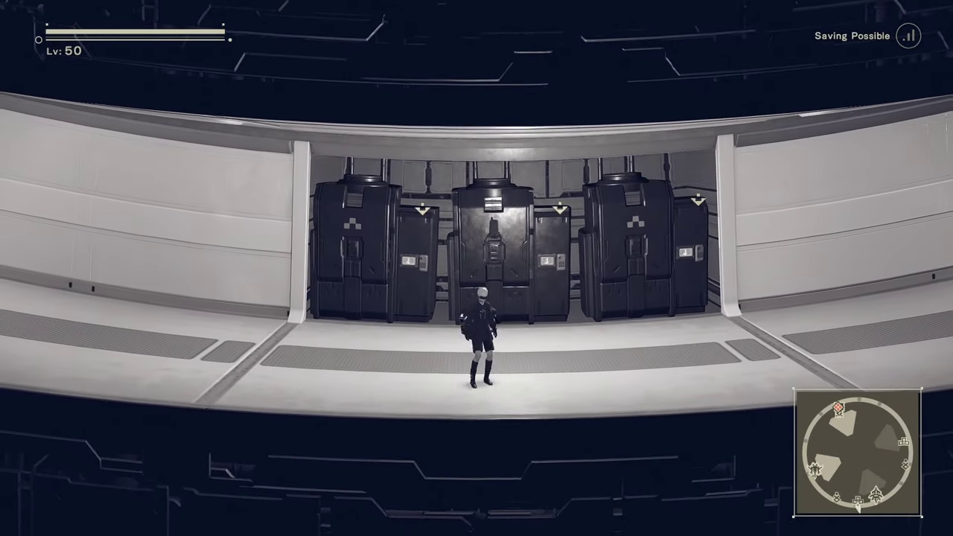
key(d)
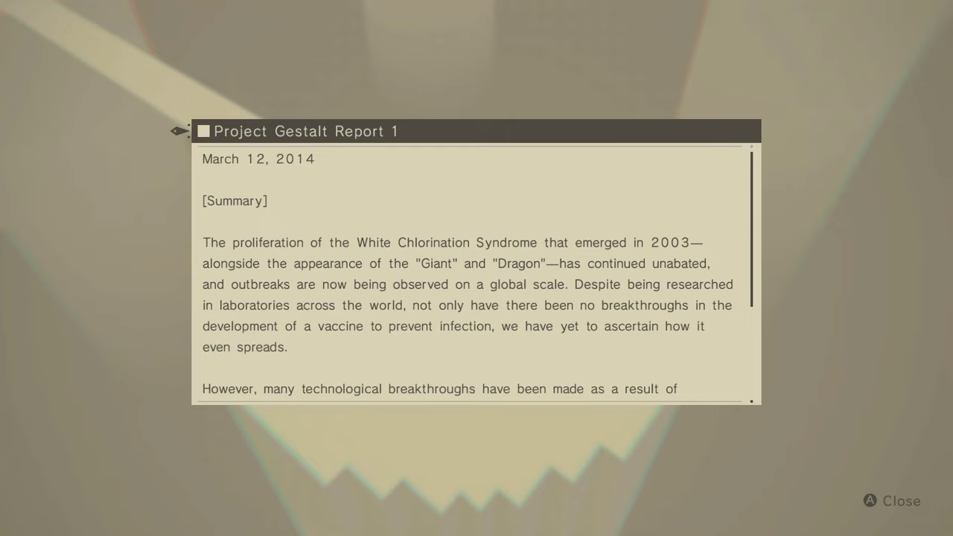
key(Down)
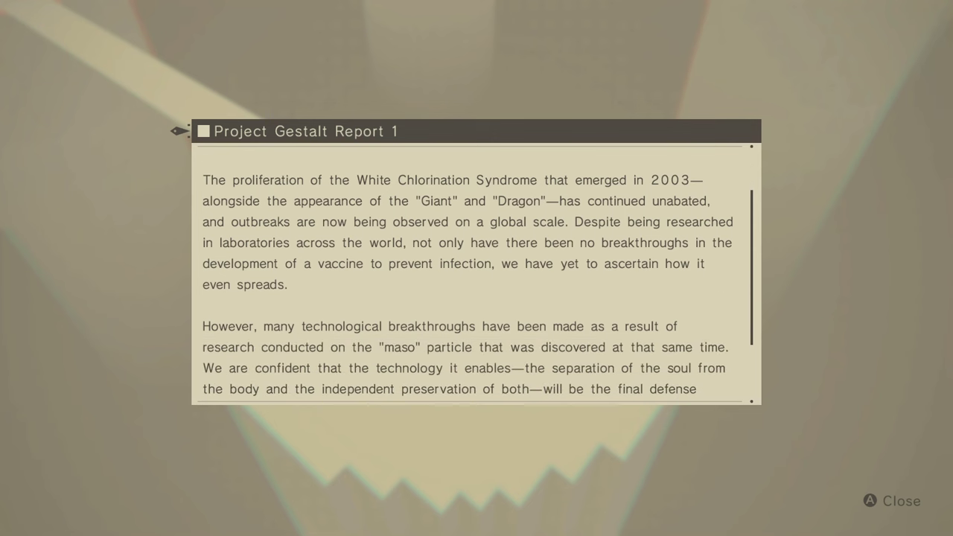
key(Down)
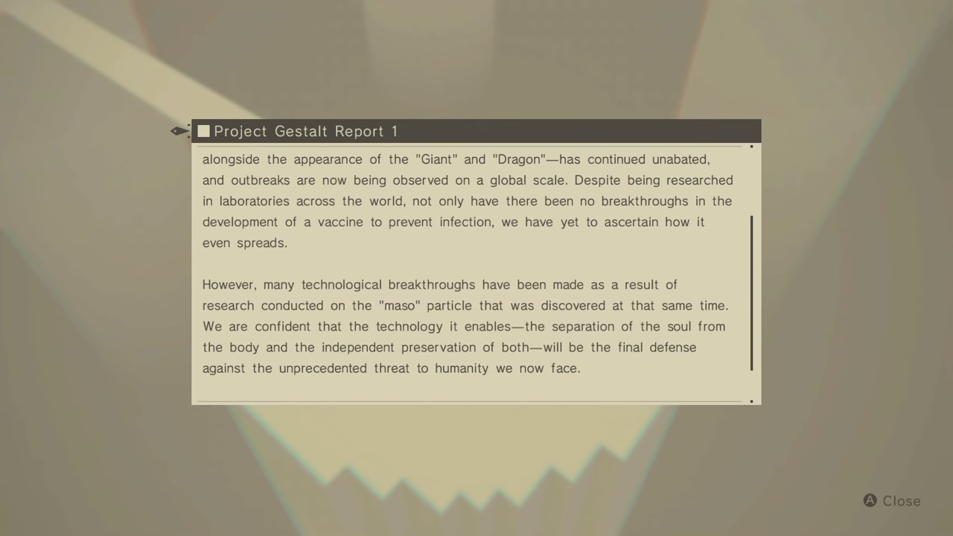
key(Down)
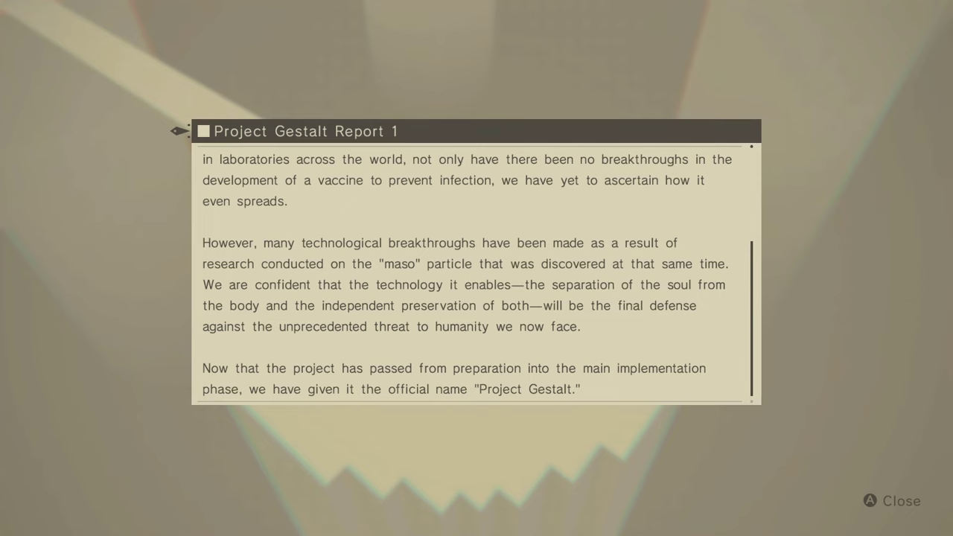
key(Return)
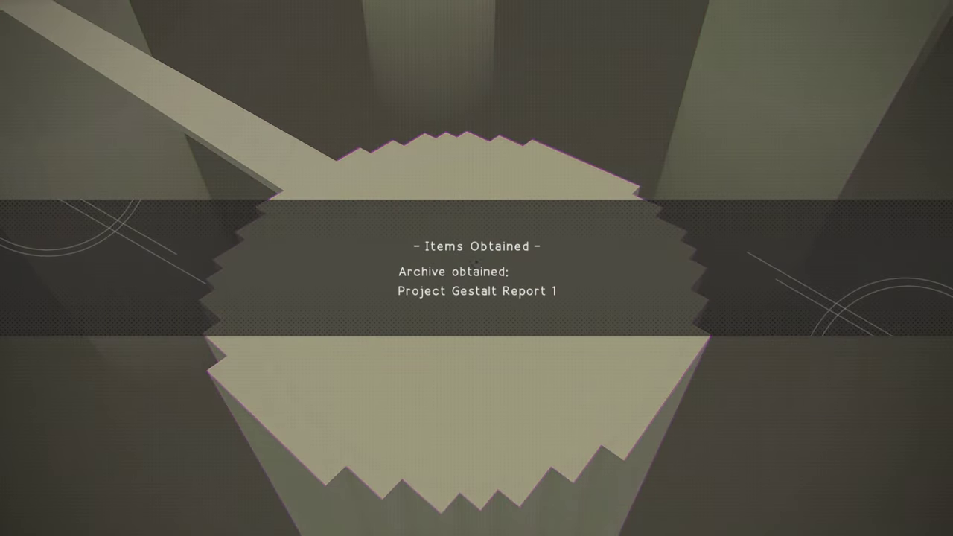
key(Return)
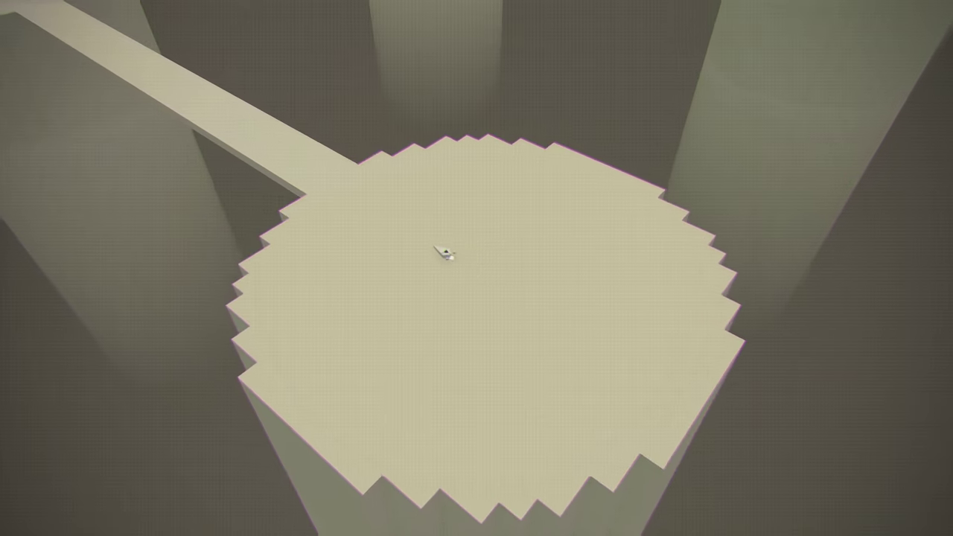
key(w)
key(w)
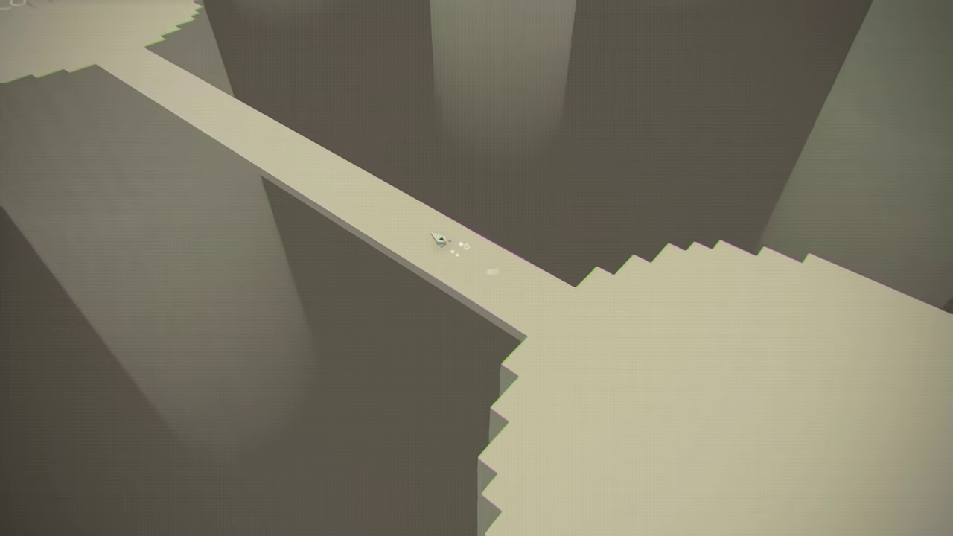
key(w)
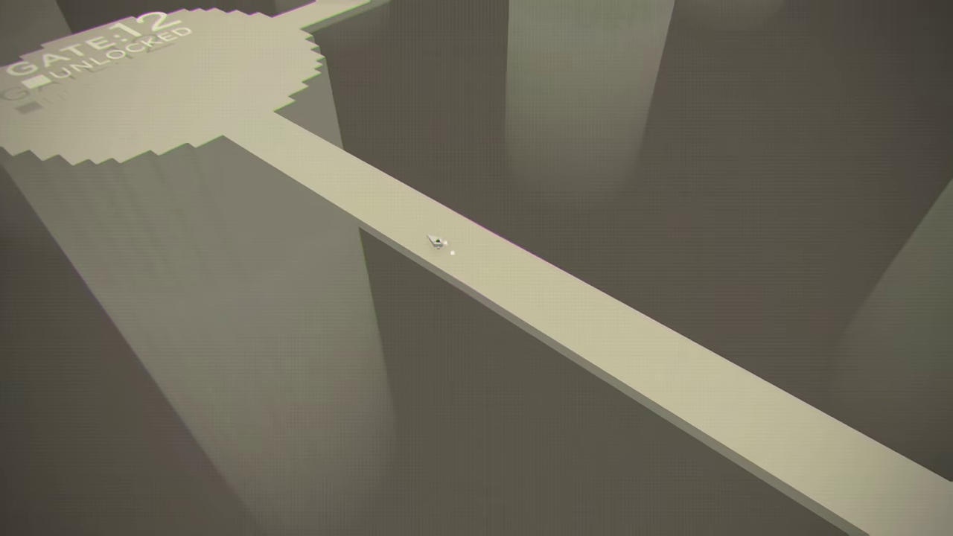
key(w)
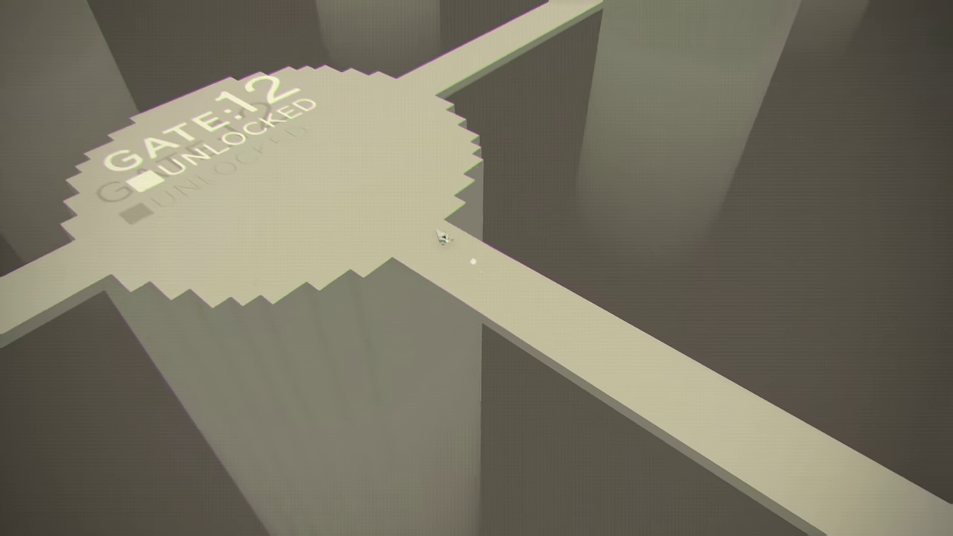
key(w)
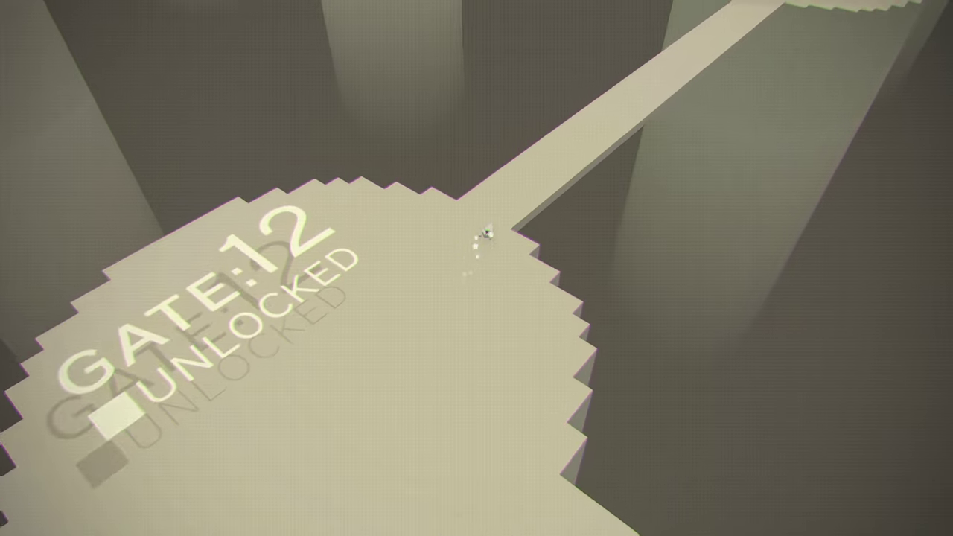
key(w)
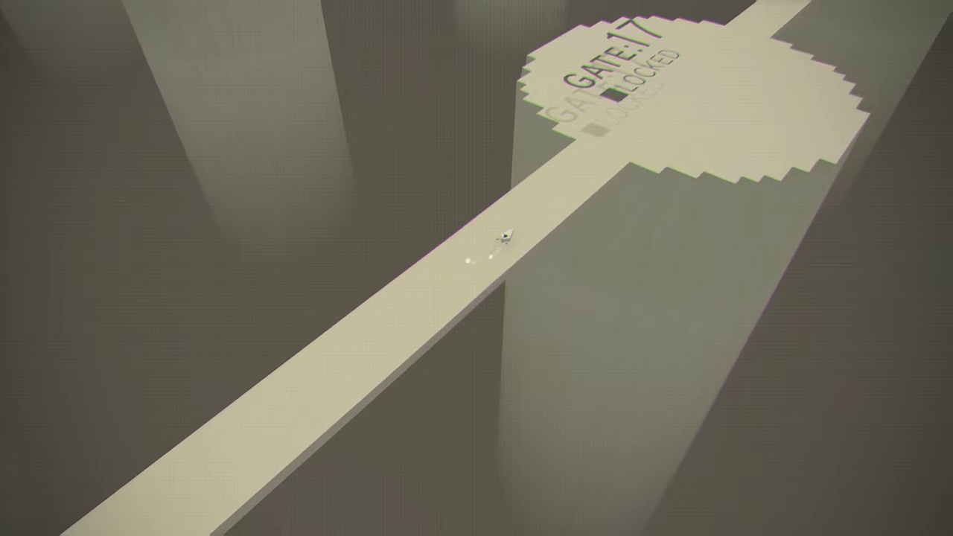
key(w)
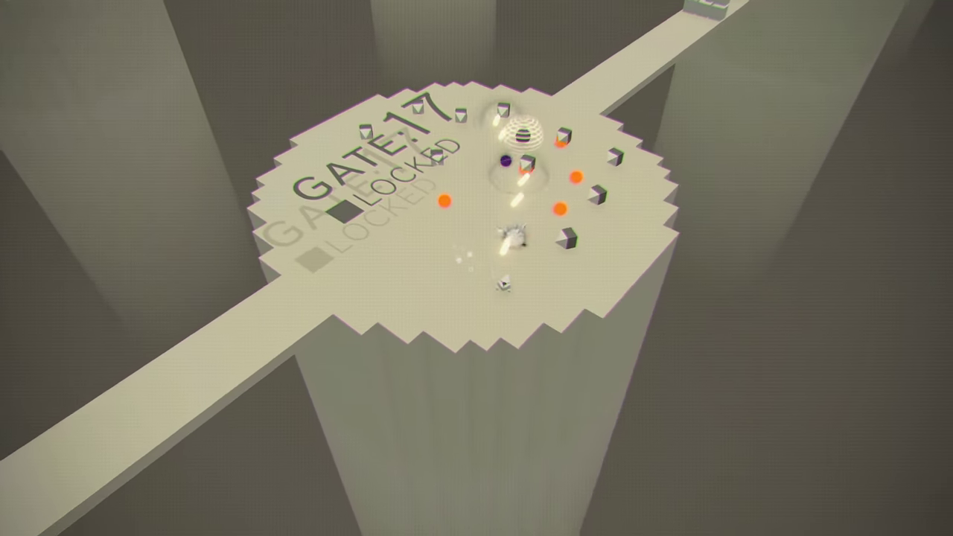
key(w)
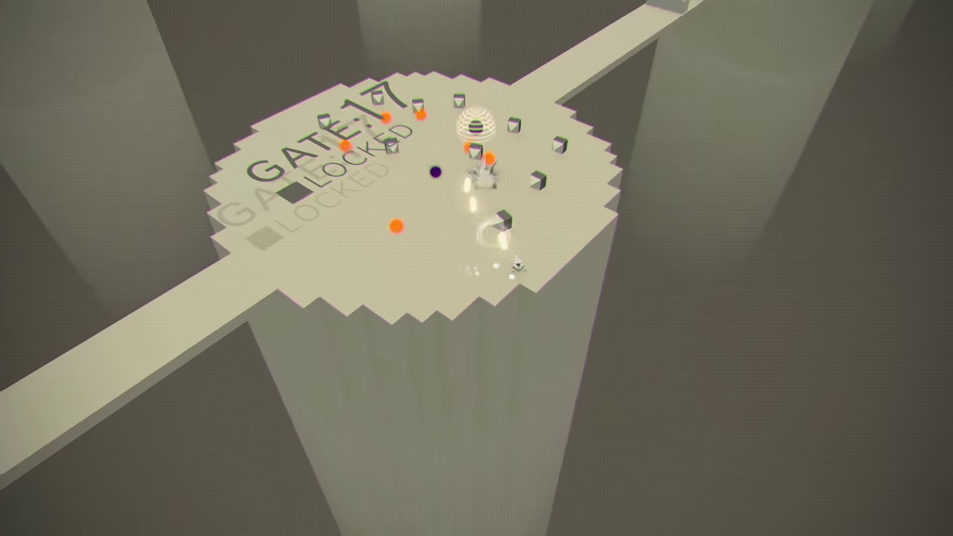
key(w)
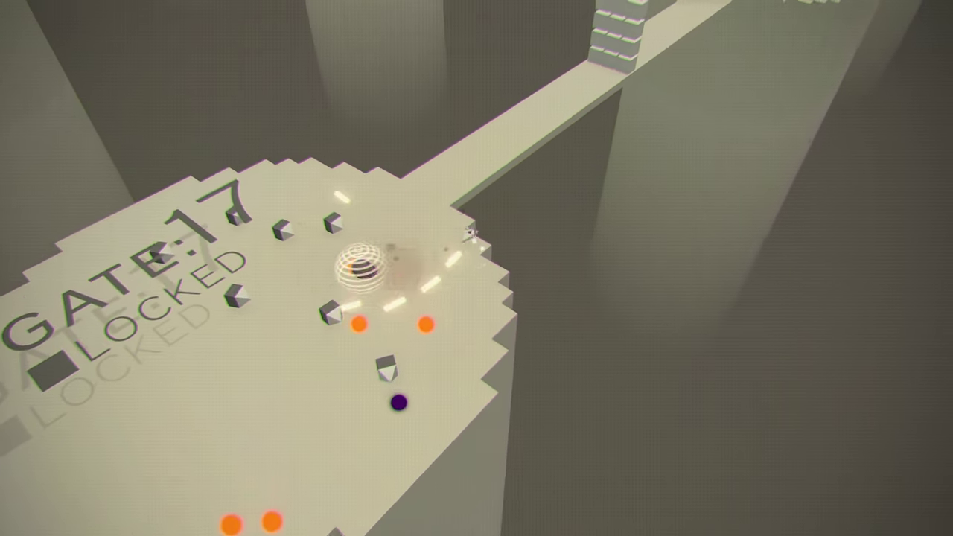
key(w)
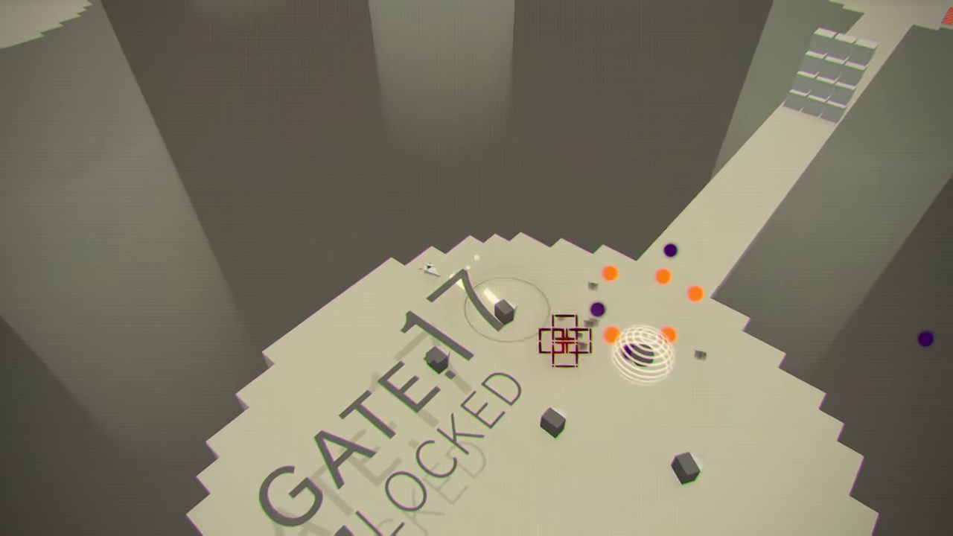
key(w)
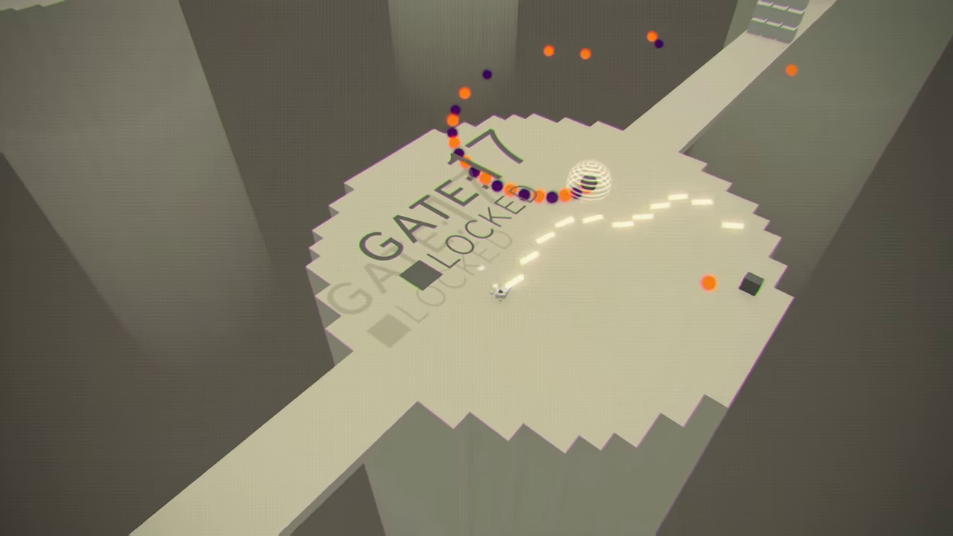
key(w)
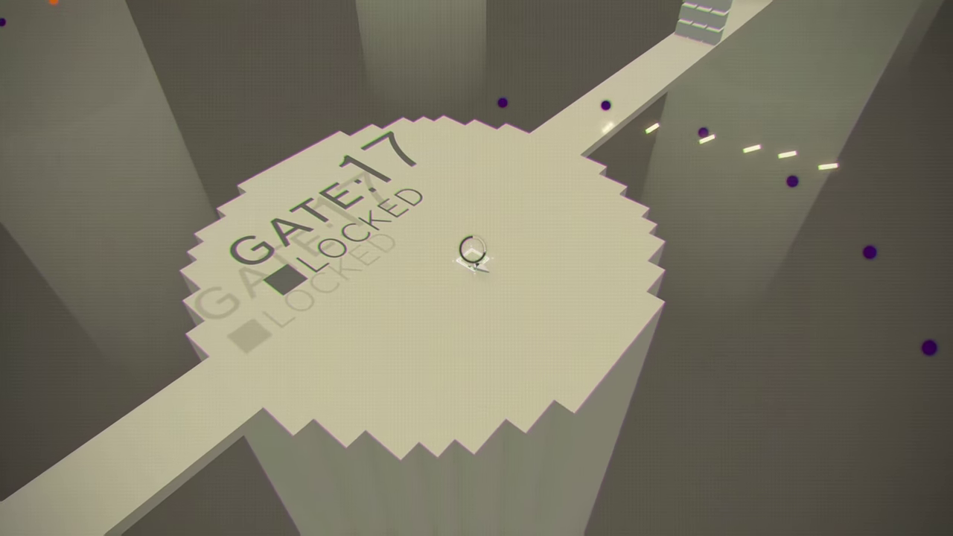
key(w)
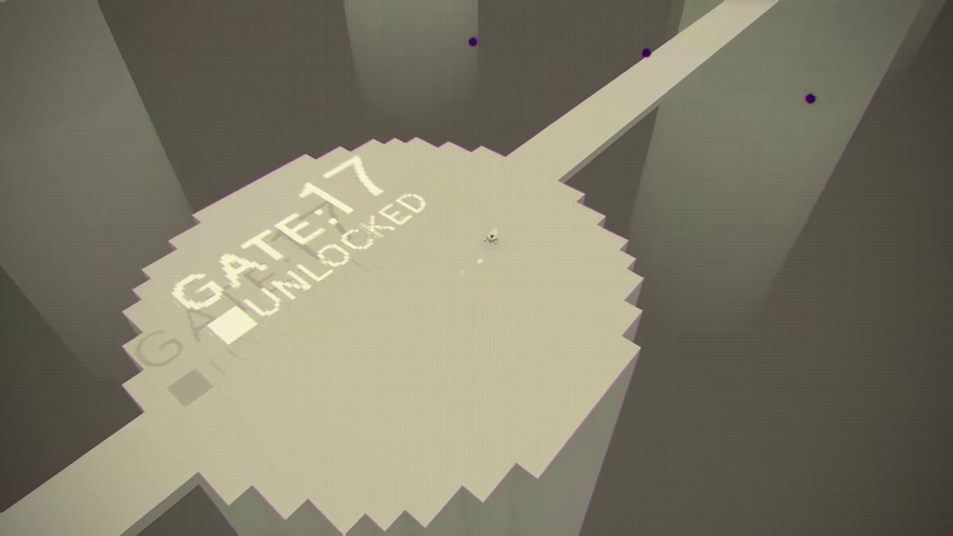
key(w)
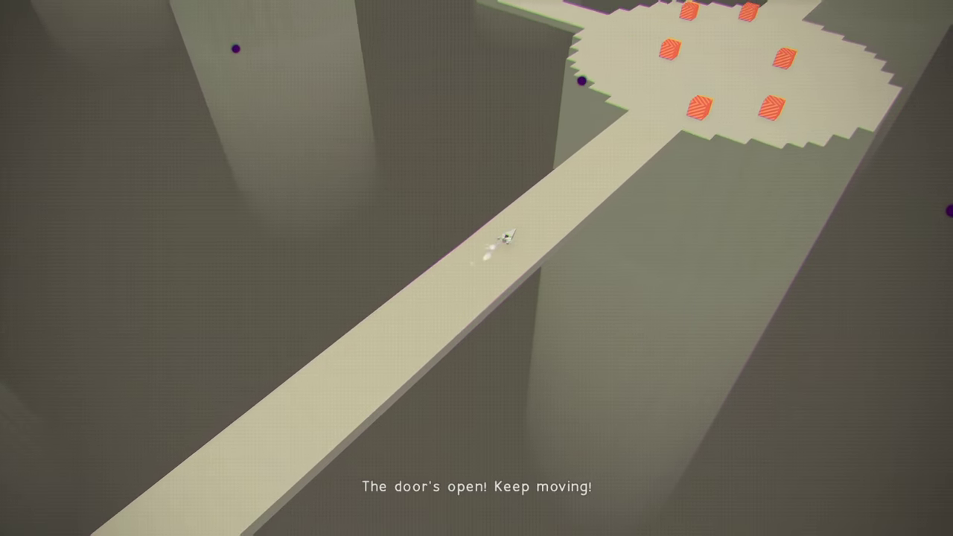
key(w)
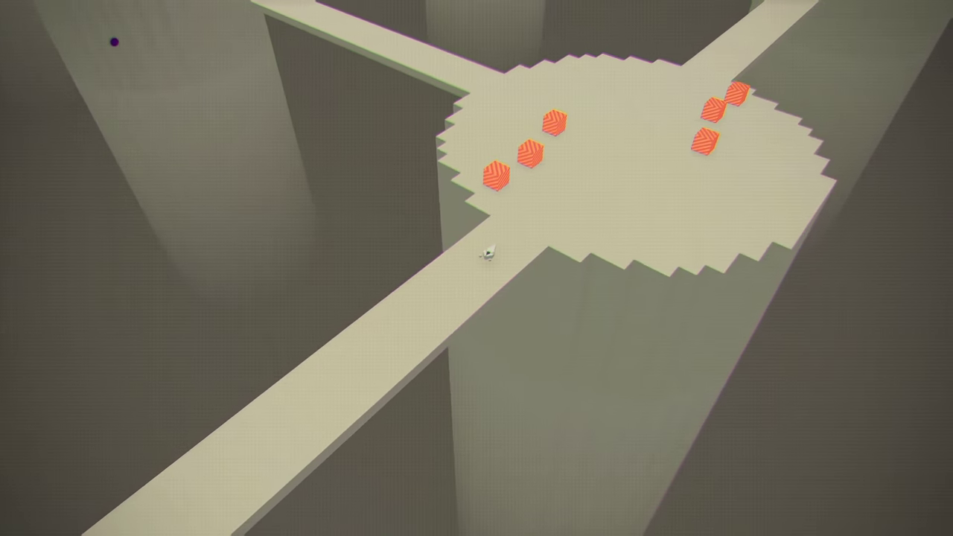
key(w)
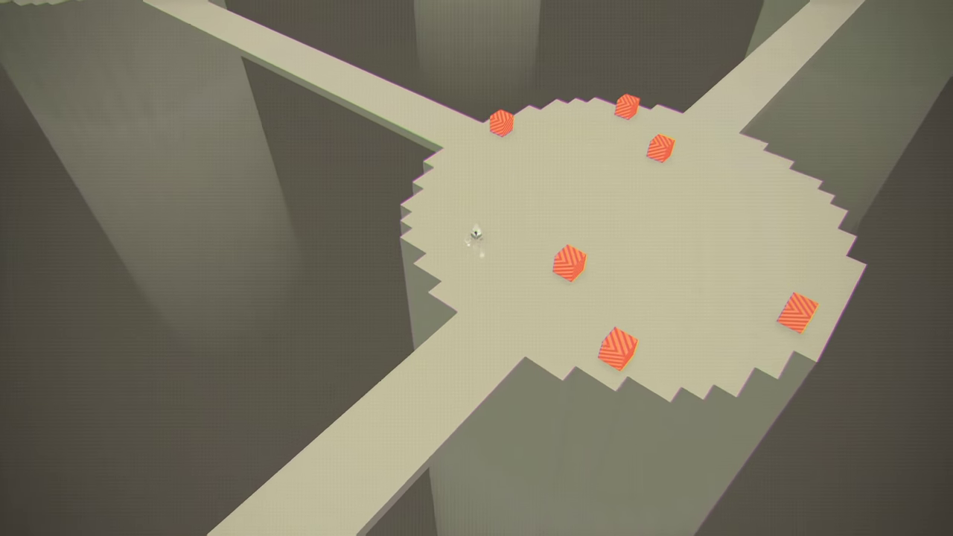
key(w)
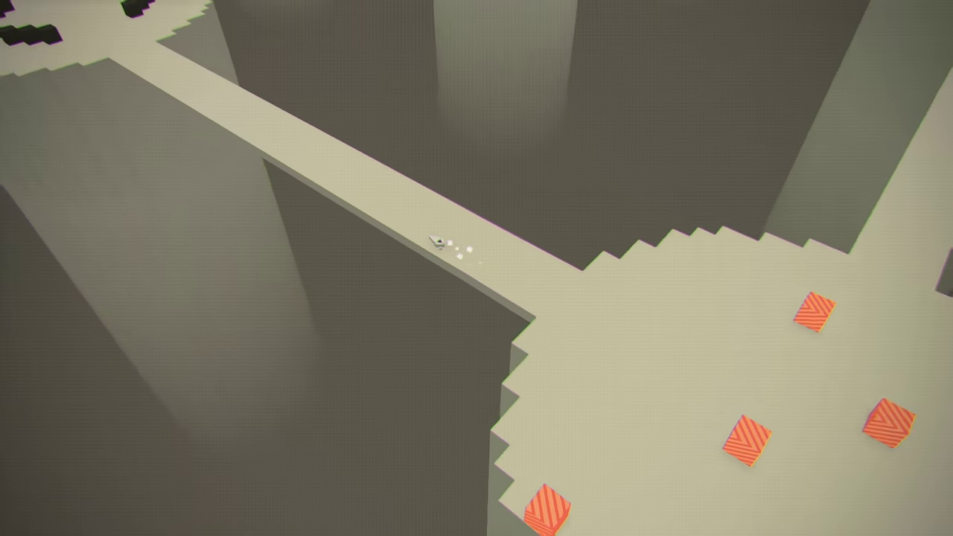
key(w)
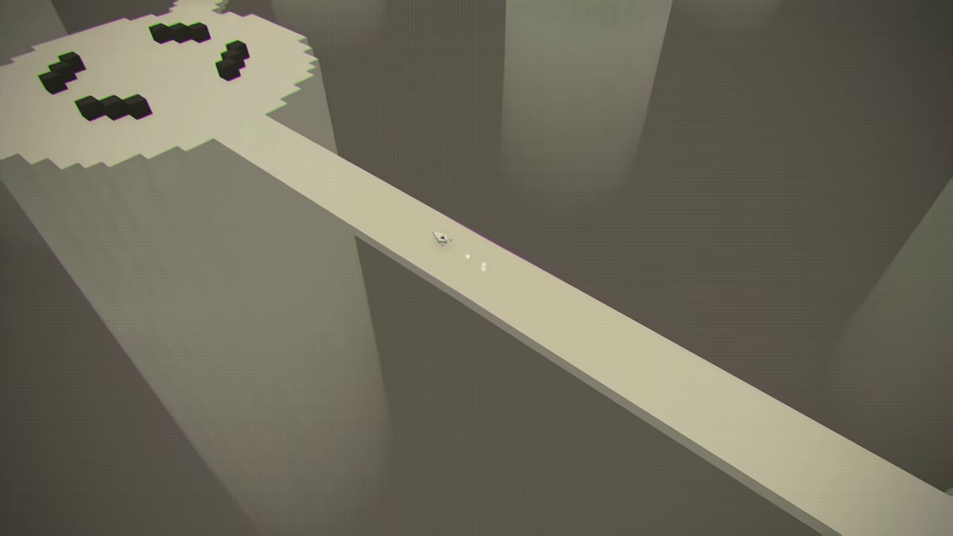
key(w)
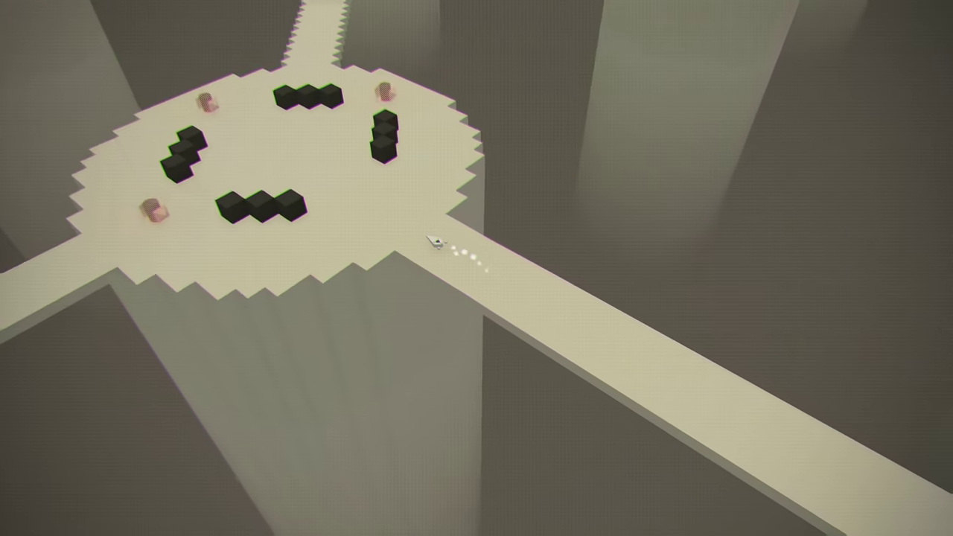
key(w)
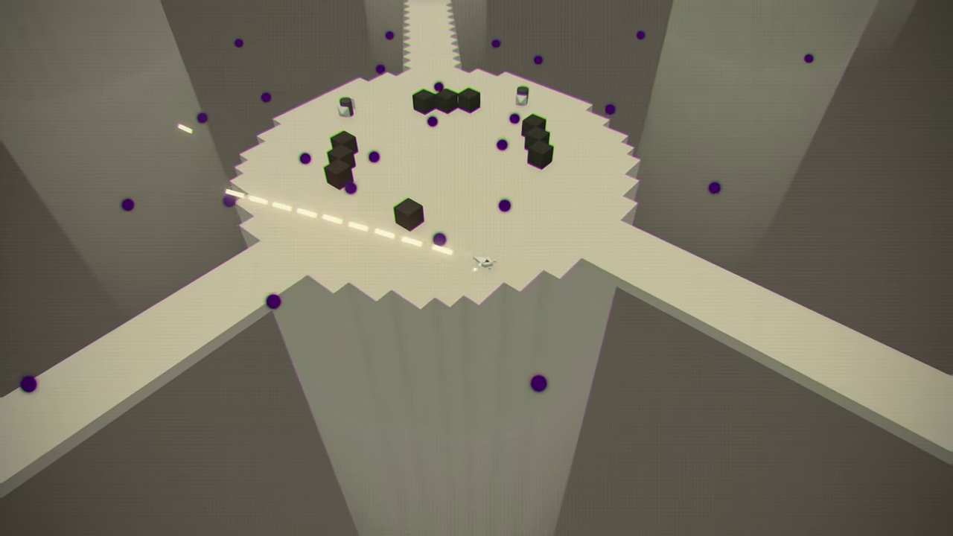
key(w)
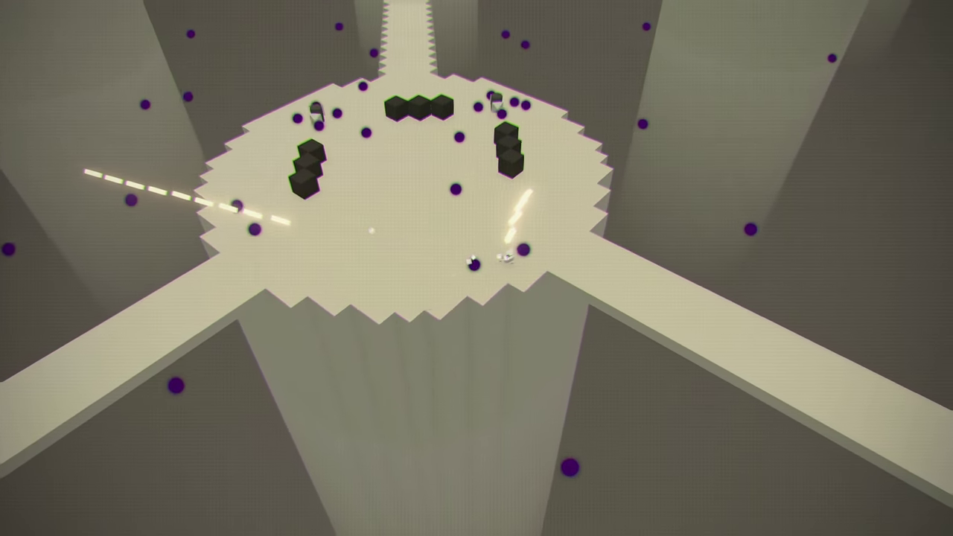
key(w)
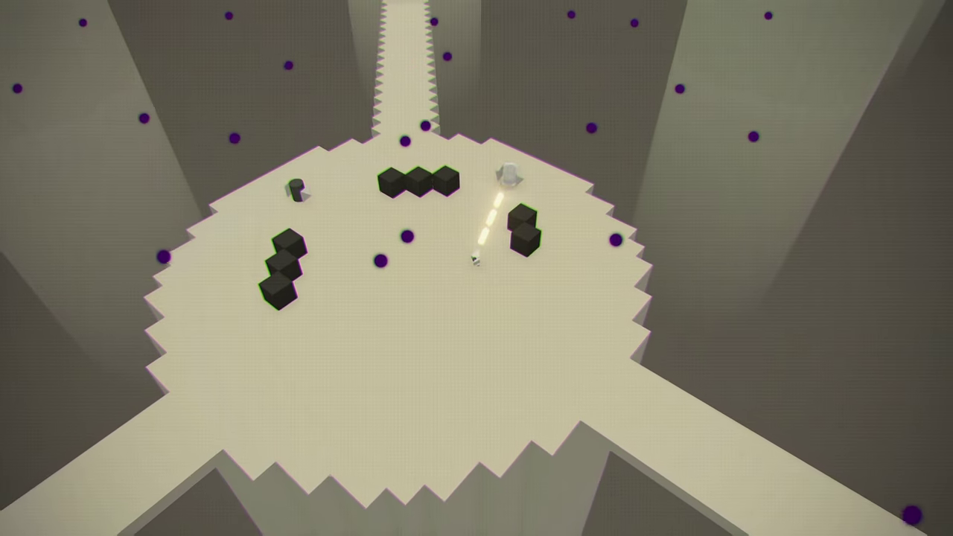
key(w)
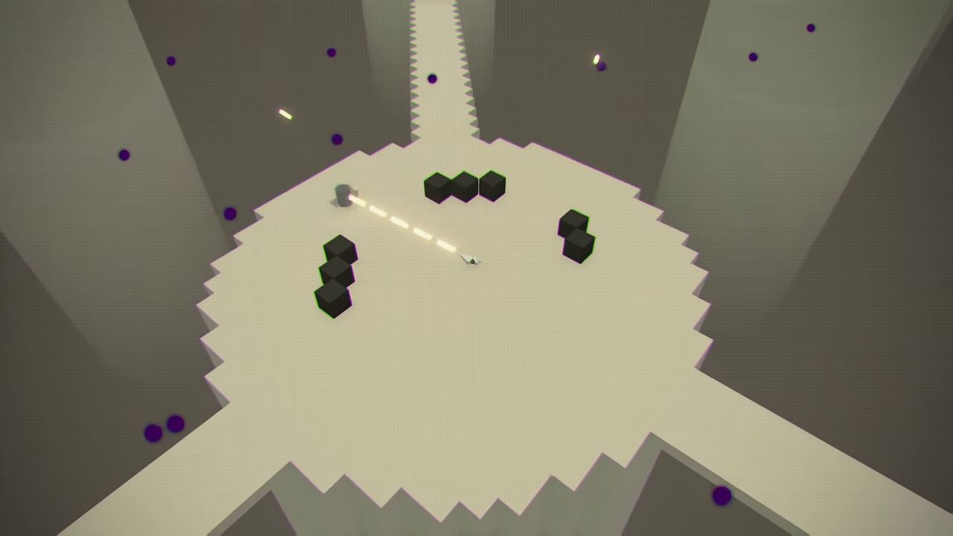
key(d)
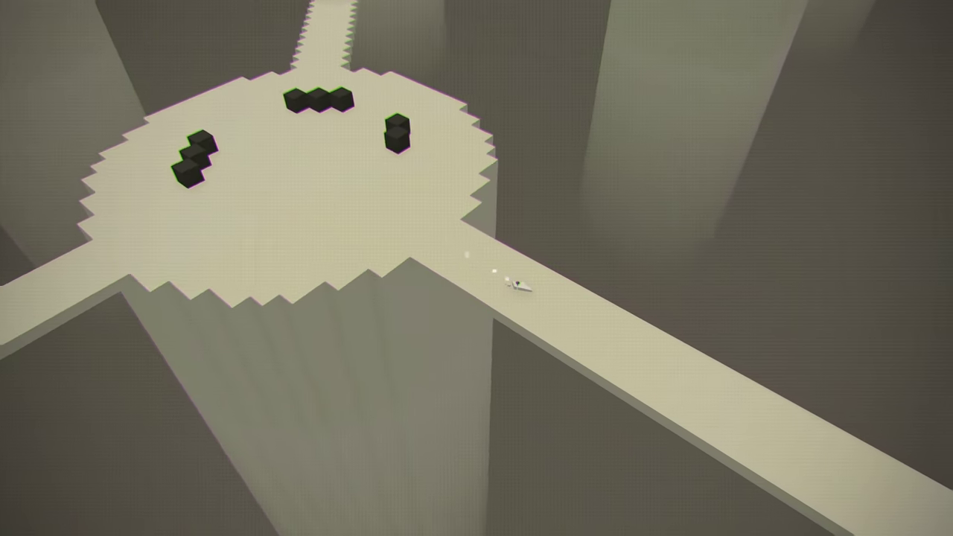
key(d)
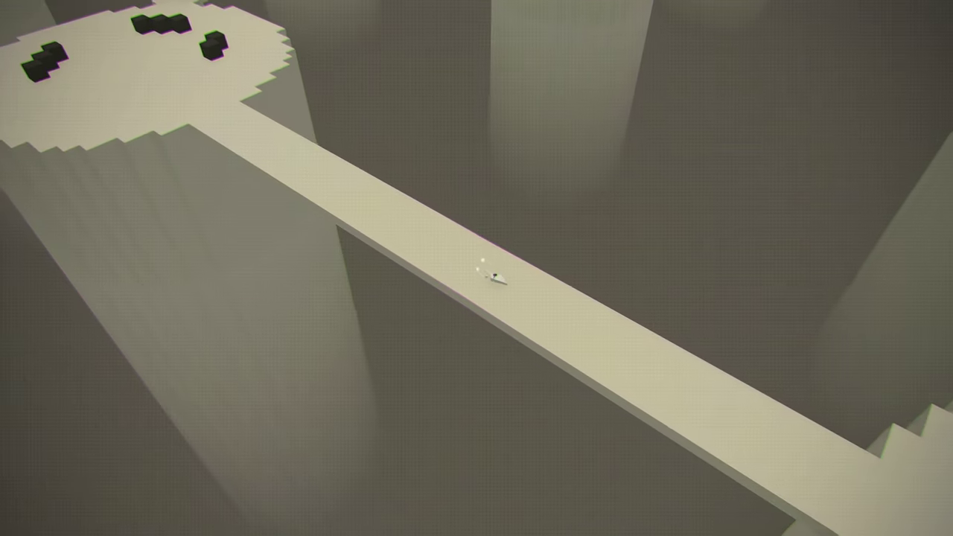
key(d)
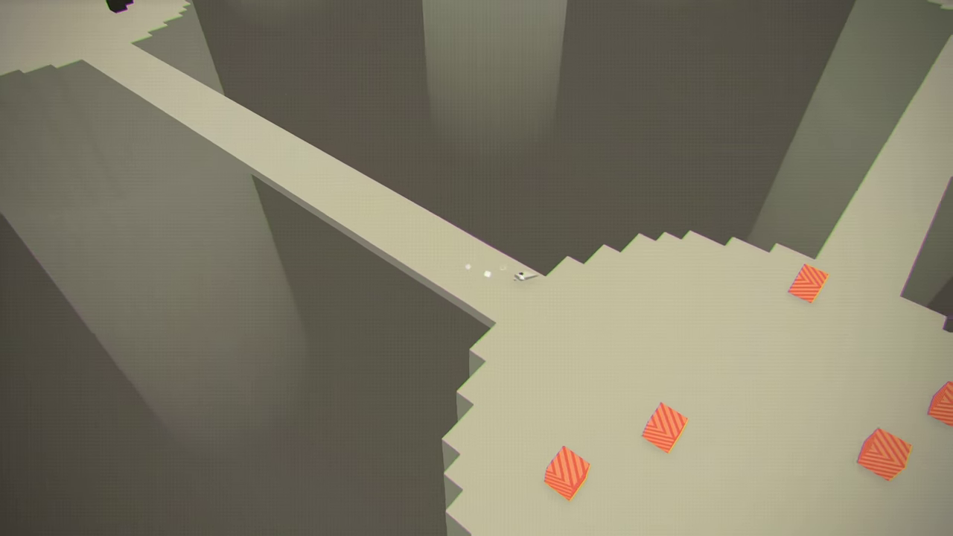
key(d)
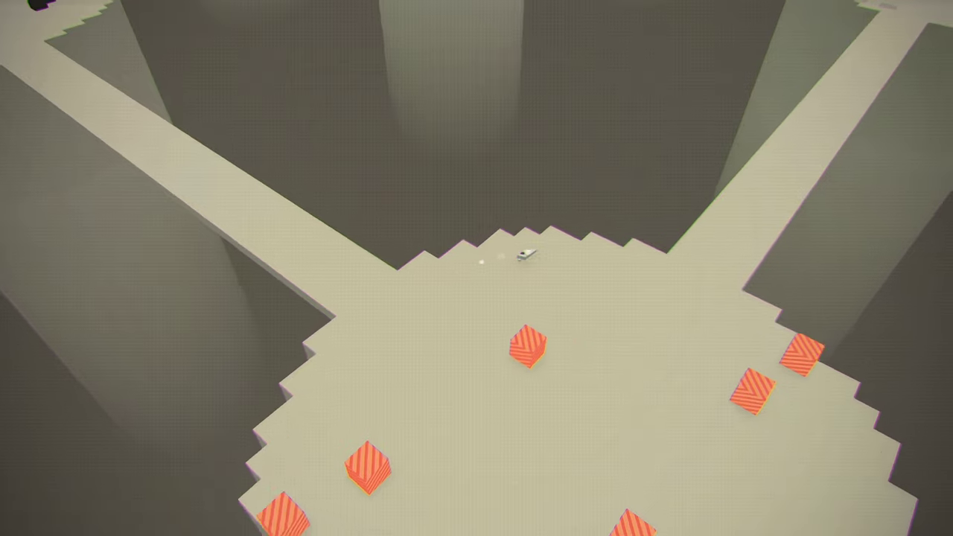
key(d)
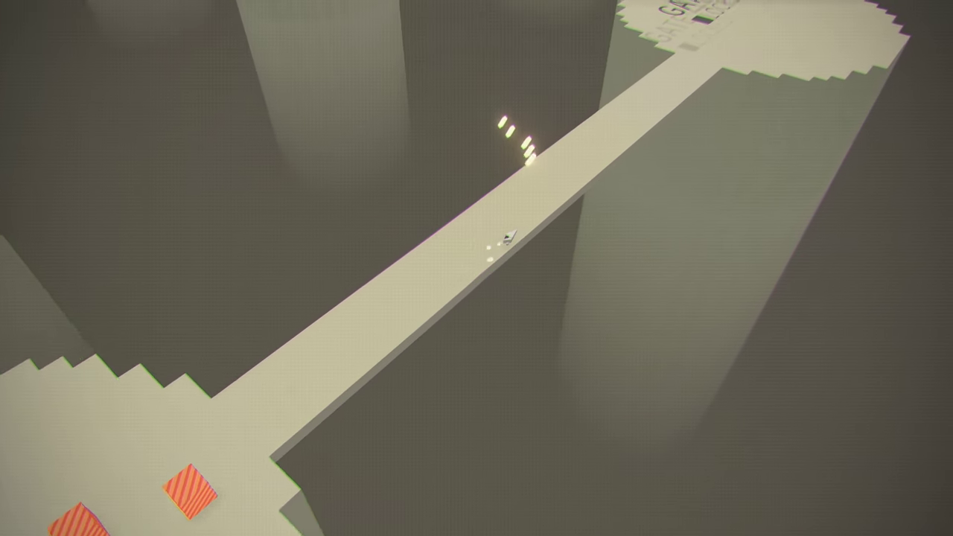
key(d)
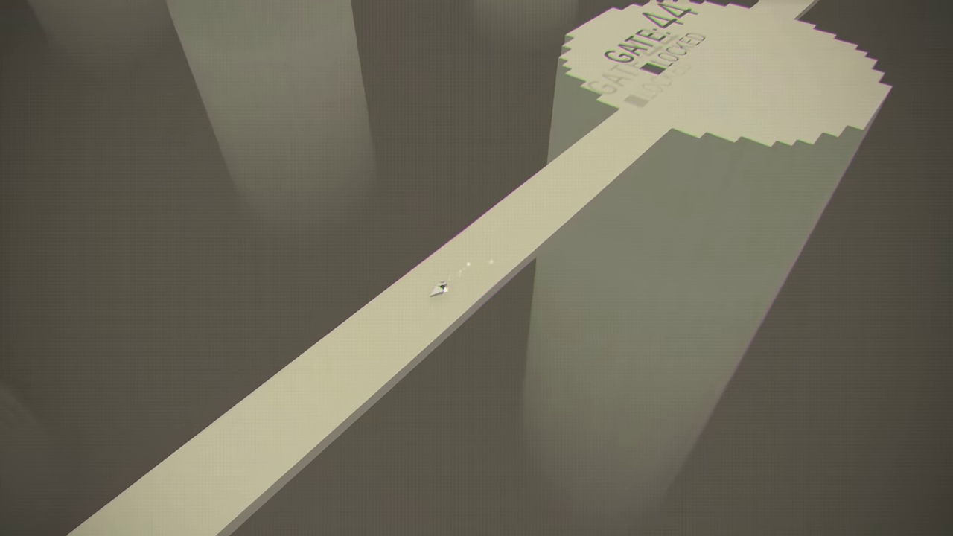
key(a)
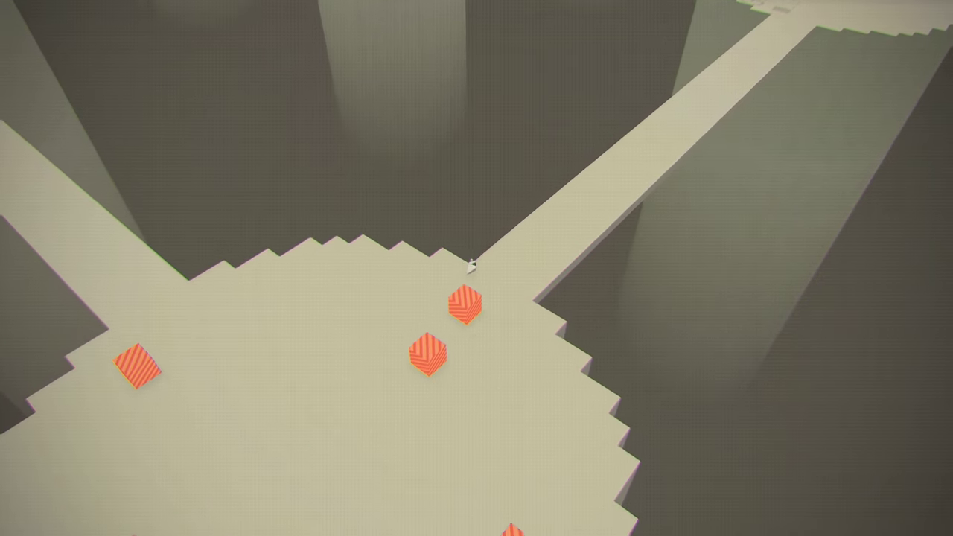
key(a)
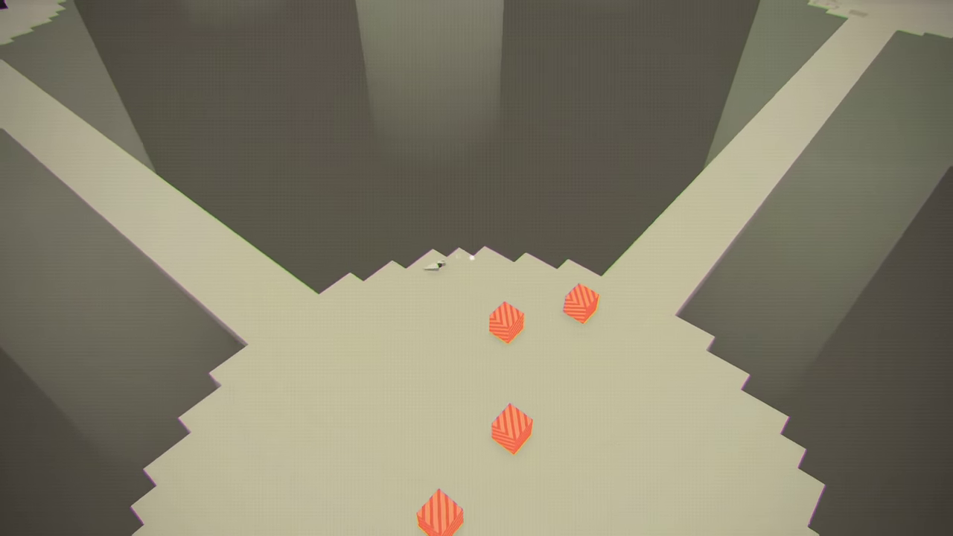
key(a)
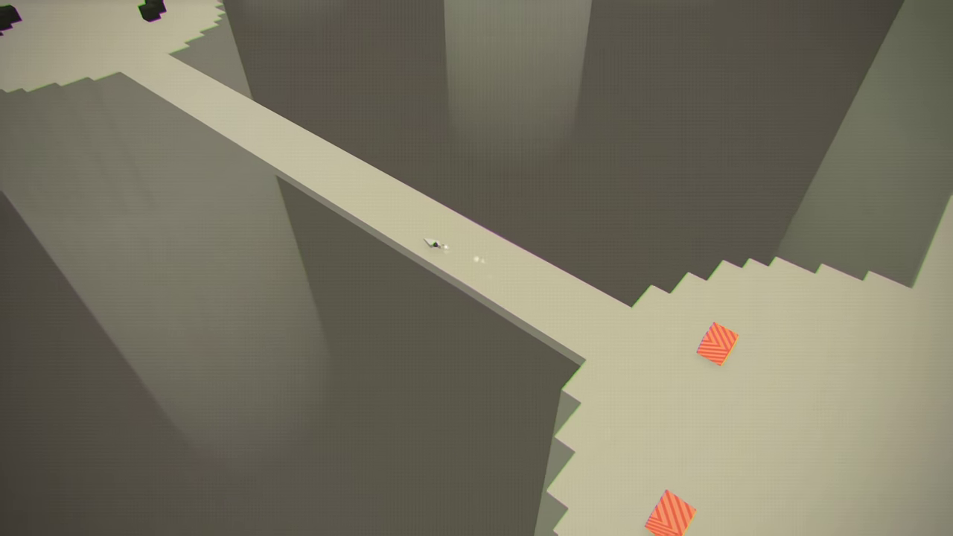
key(a)
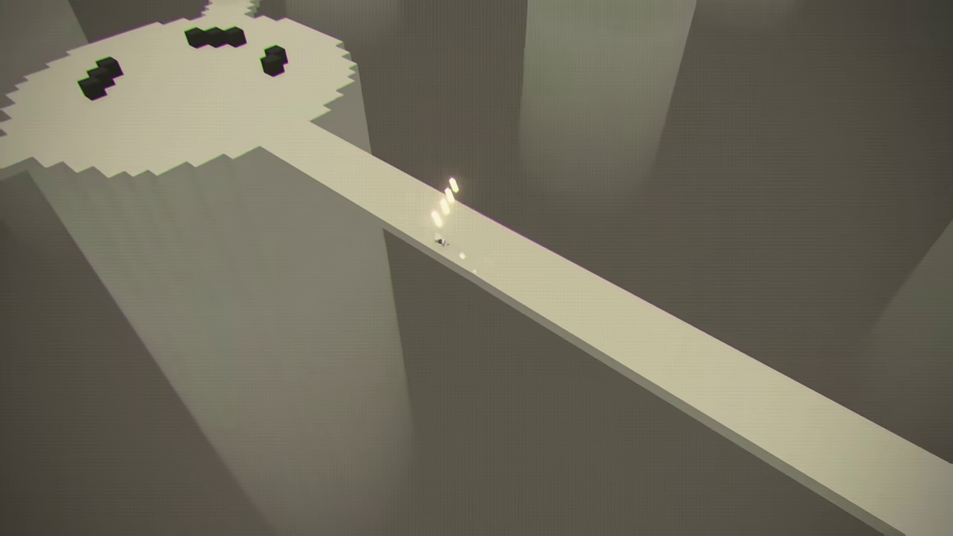
key(w)
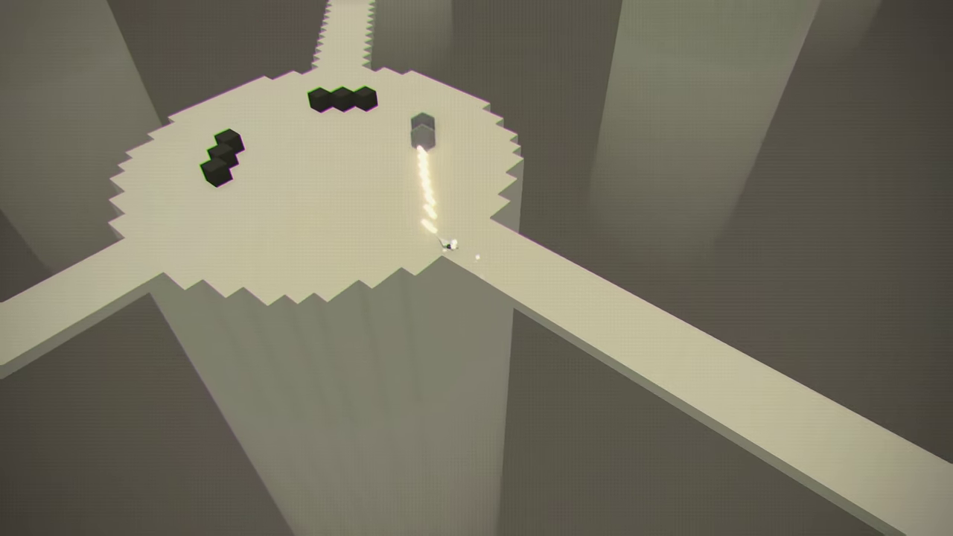
key(a)
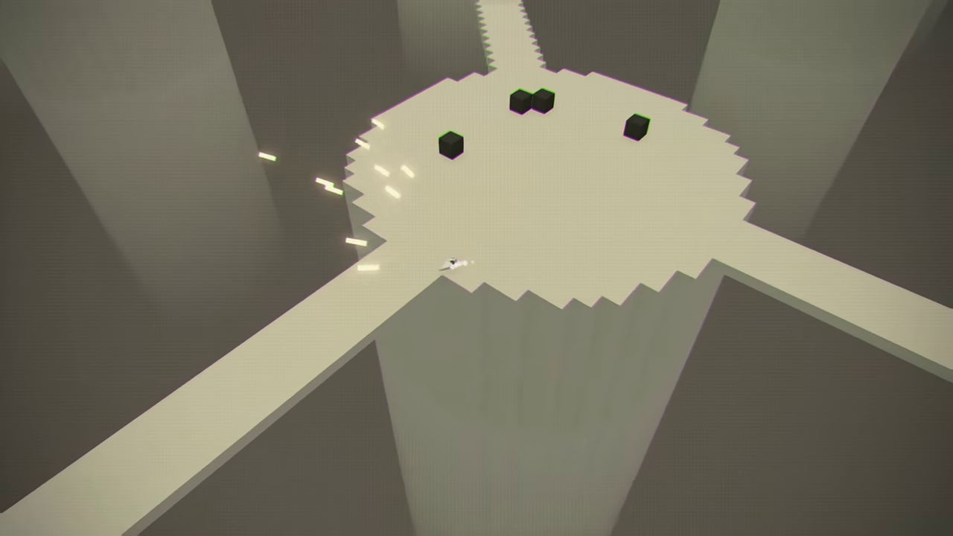
key(s)
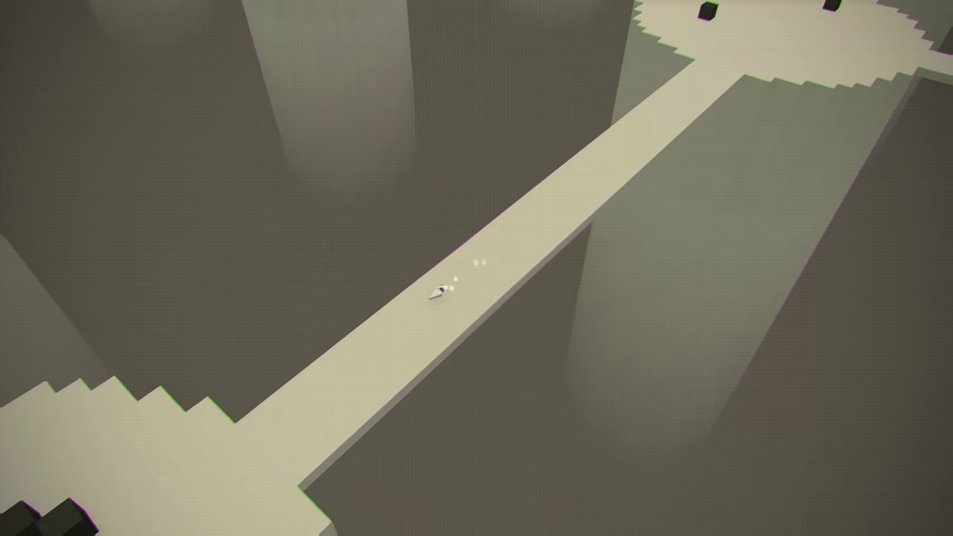
key(s)
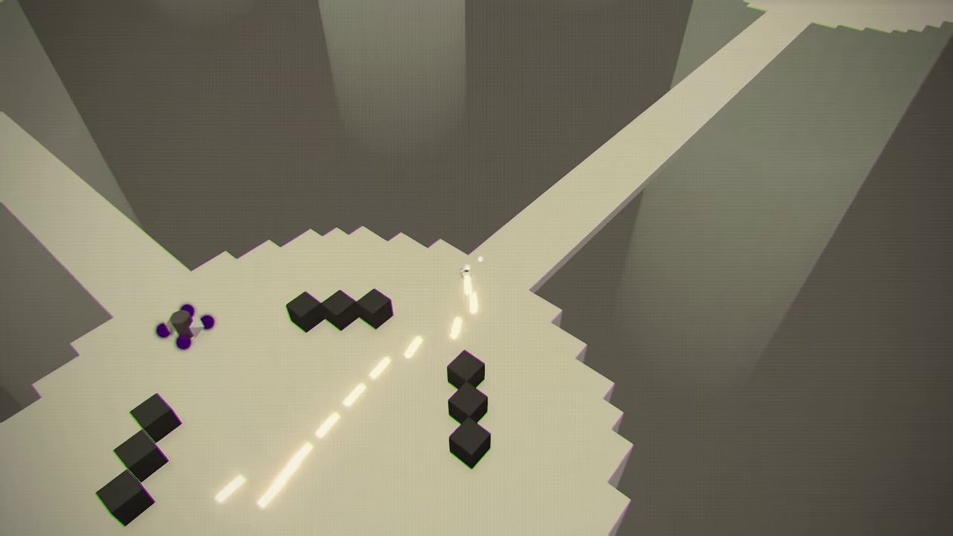
key(s)
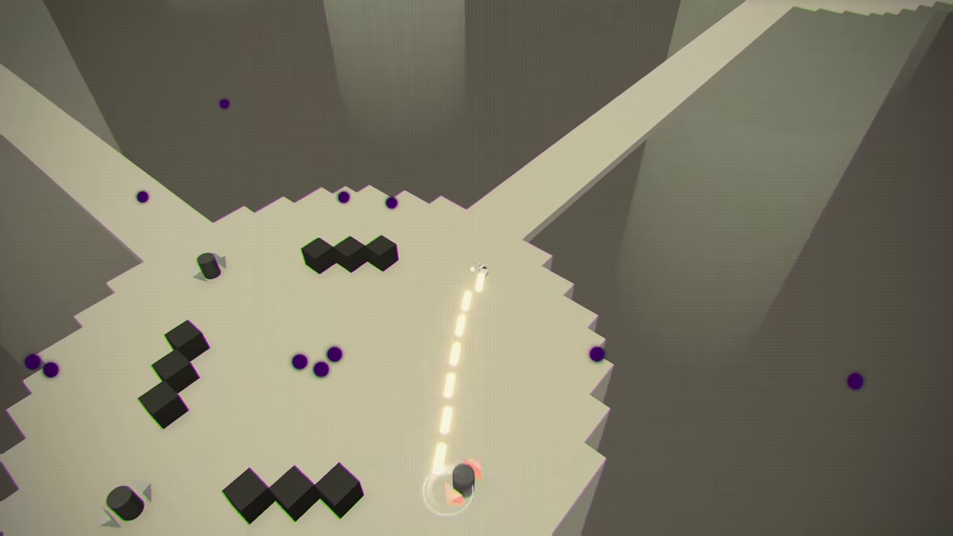
key(s)
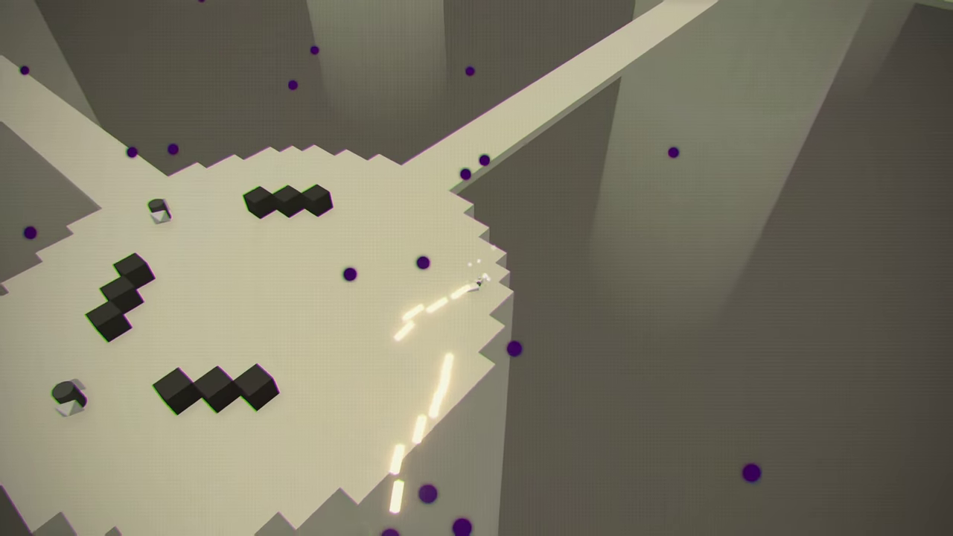
key(s)
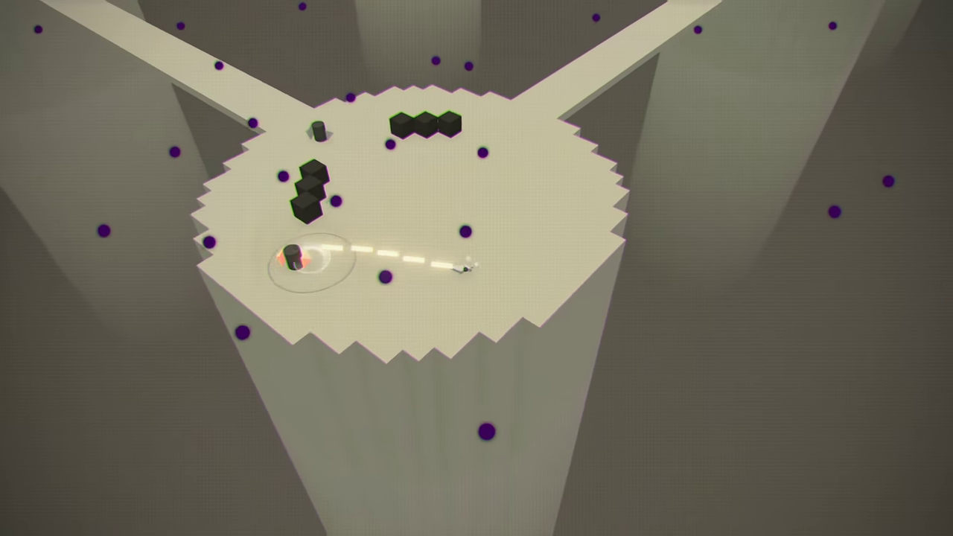
key(s)
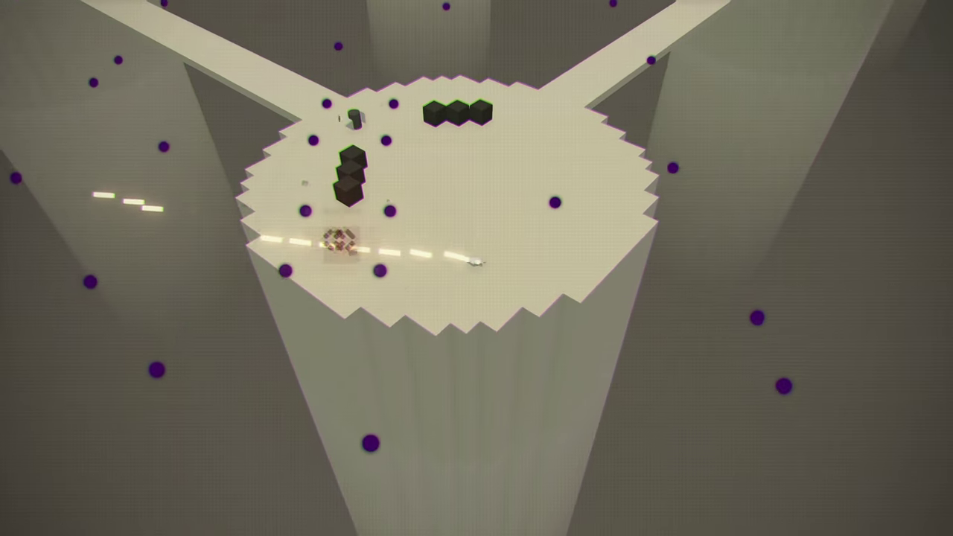
key(w)
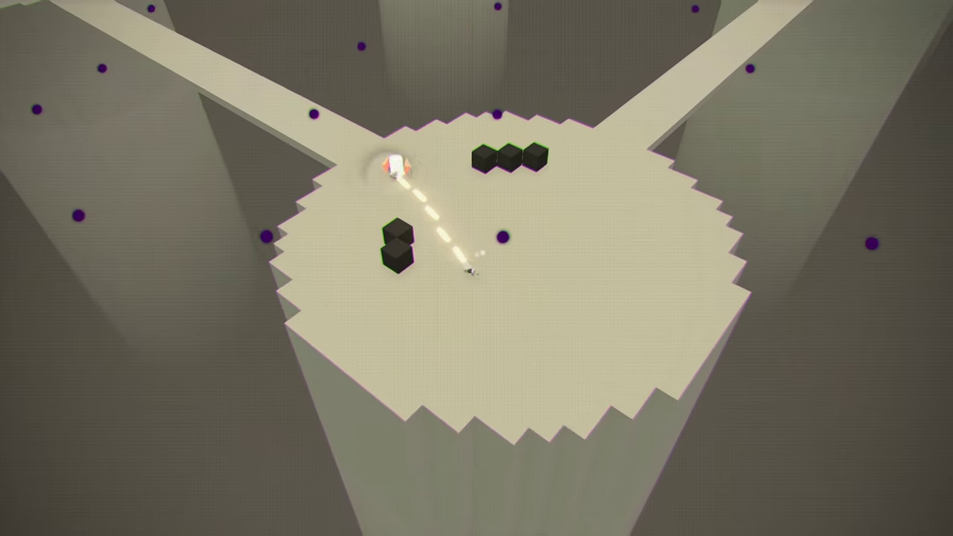
key(w)
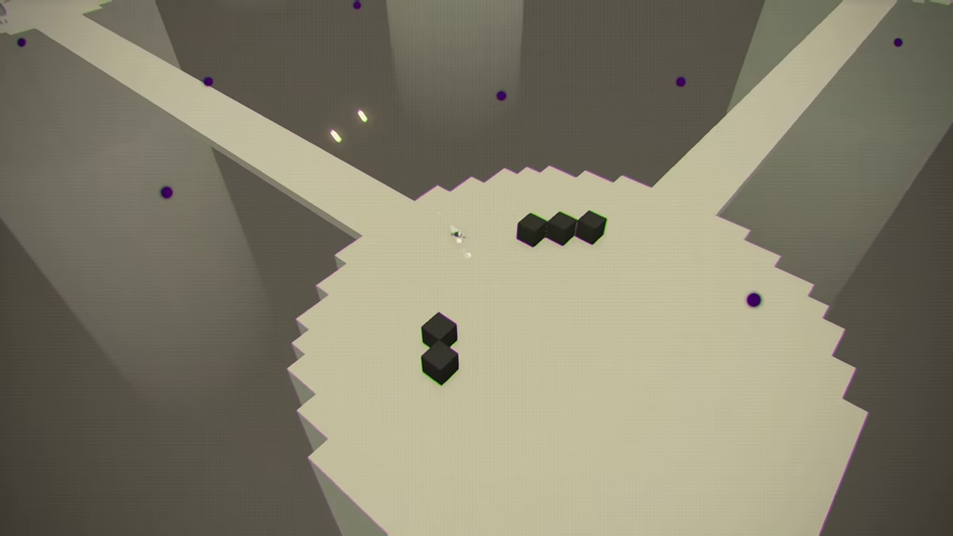
key(w)
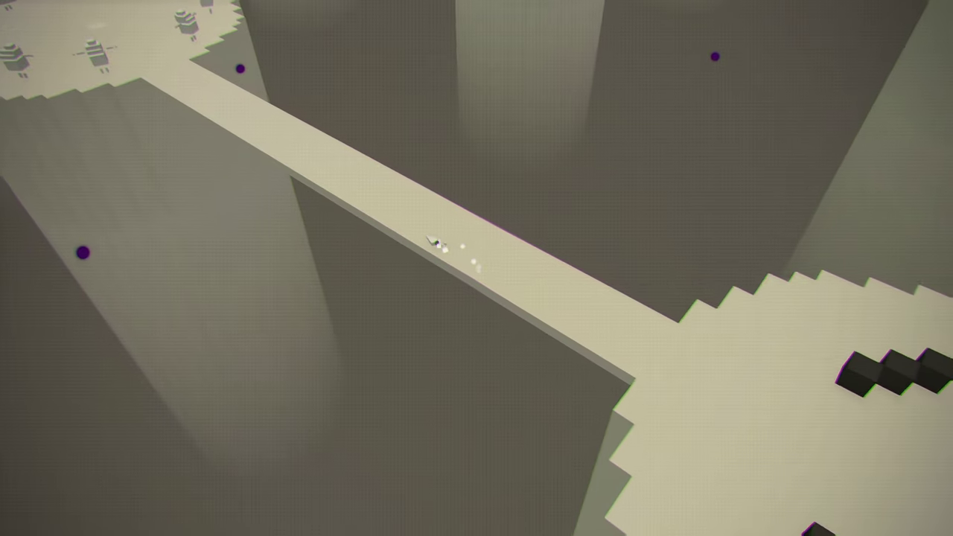
key(w)
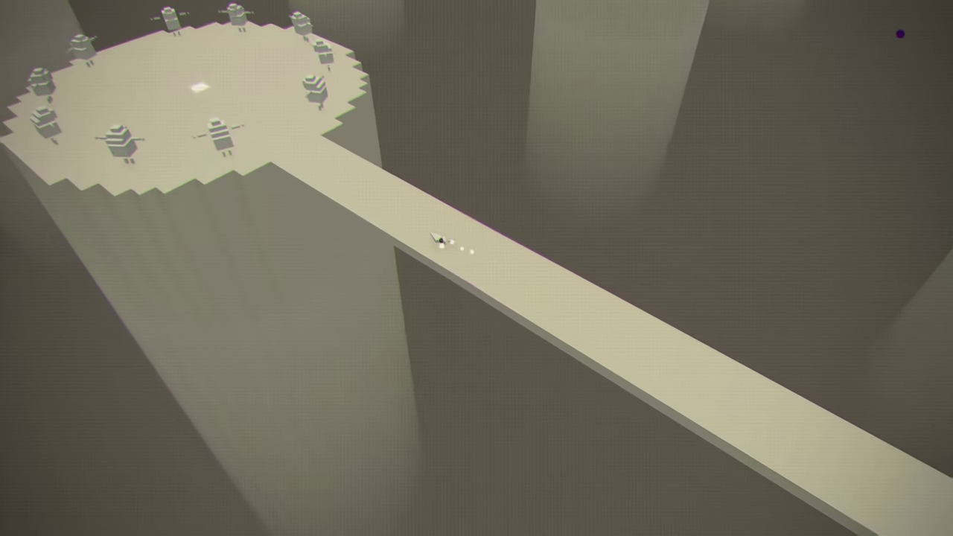
key(w)
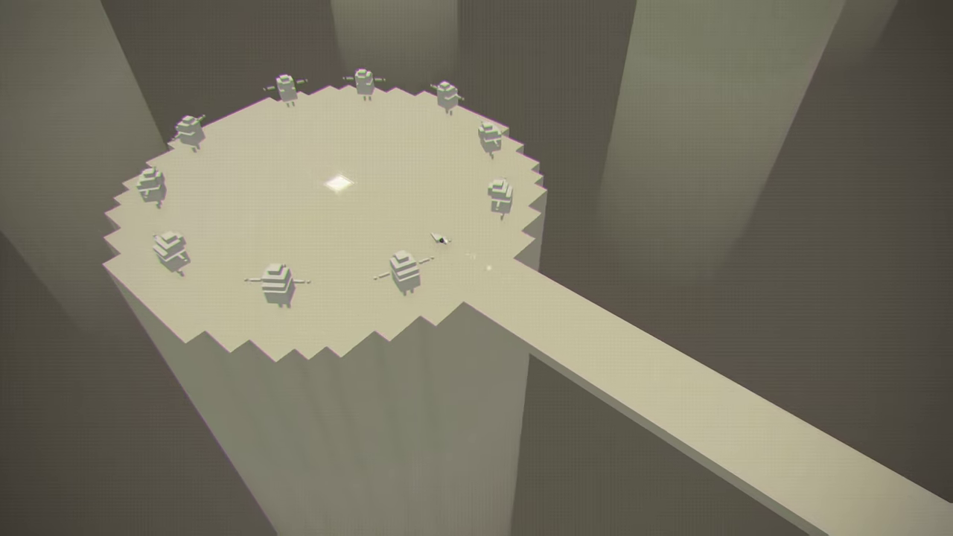
key(w)
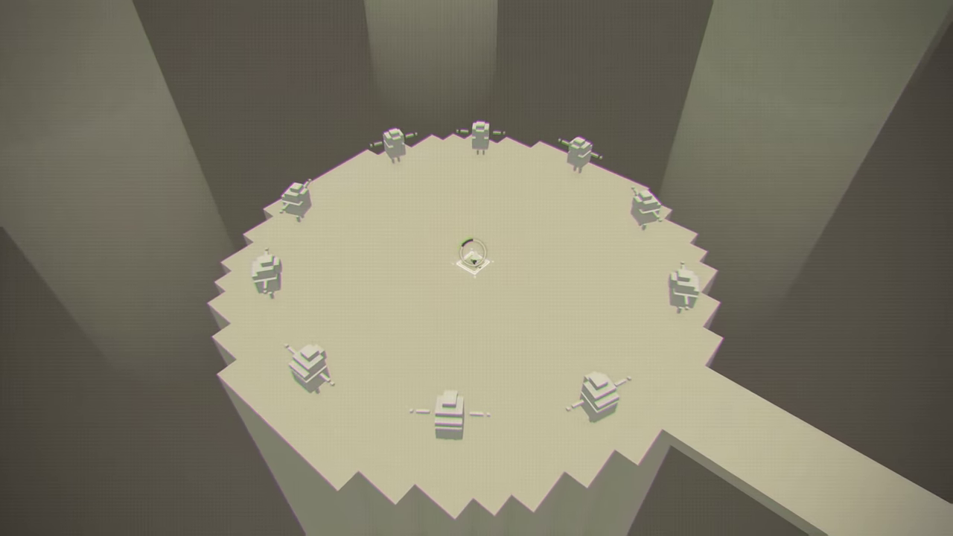
key(Return)
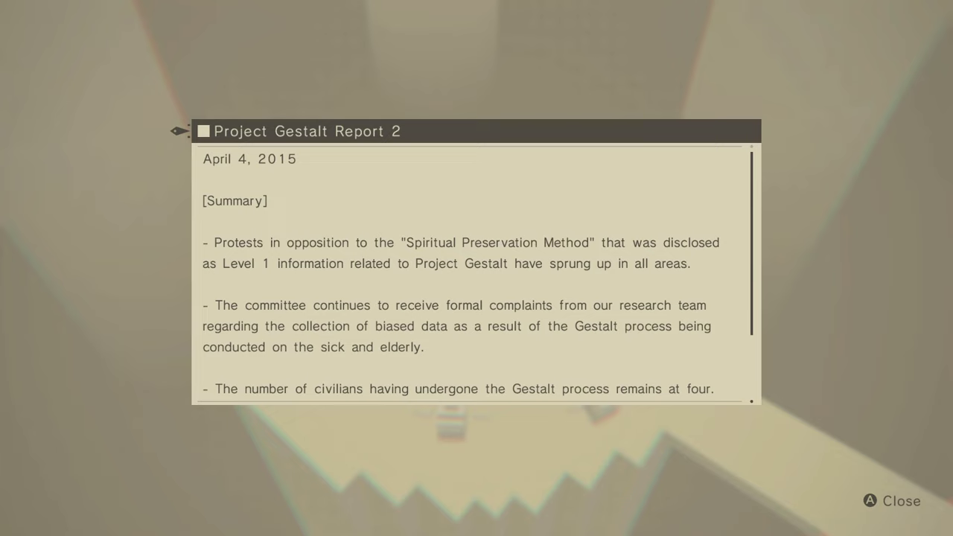
scroll(476, 276, down, 1)
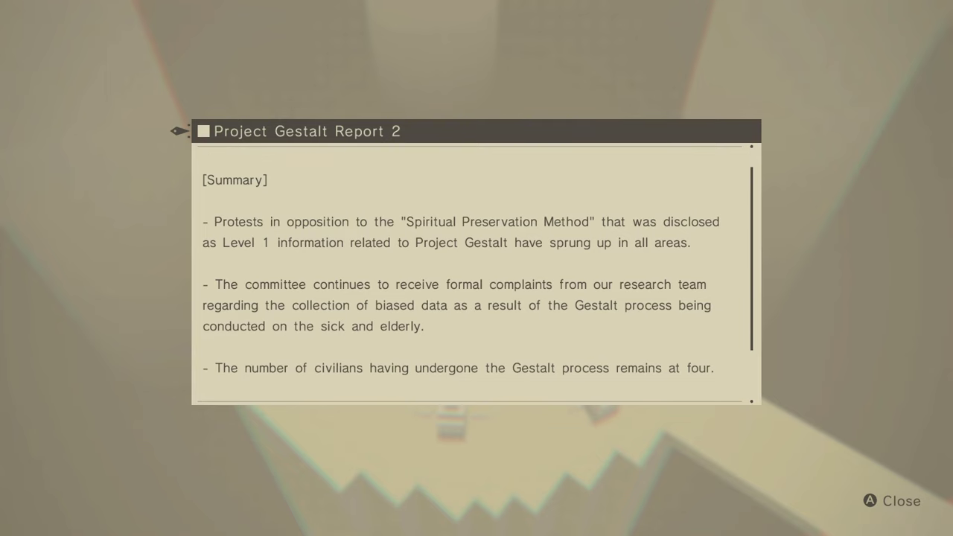
scroll(476, 275, down, 3)
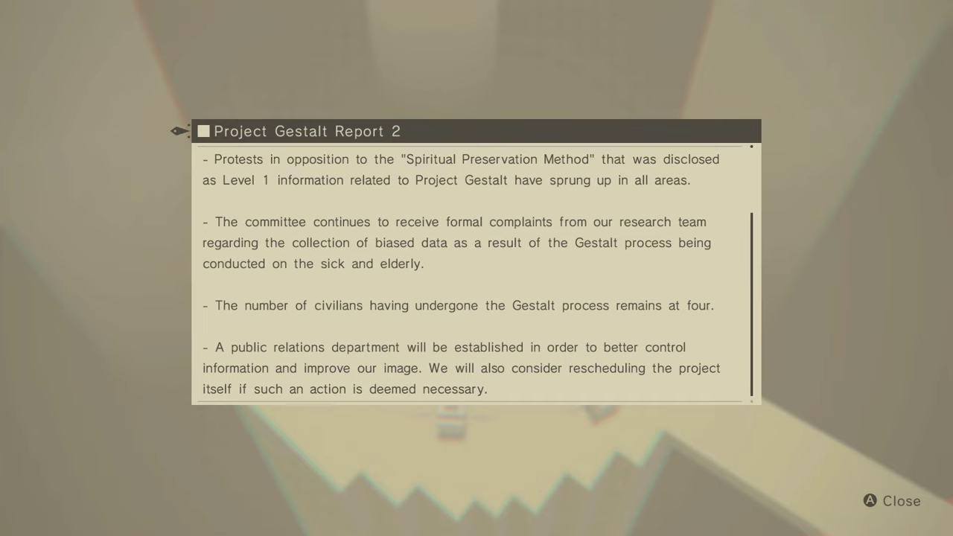
key(Return)
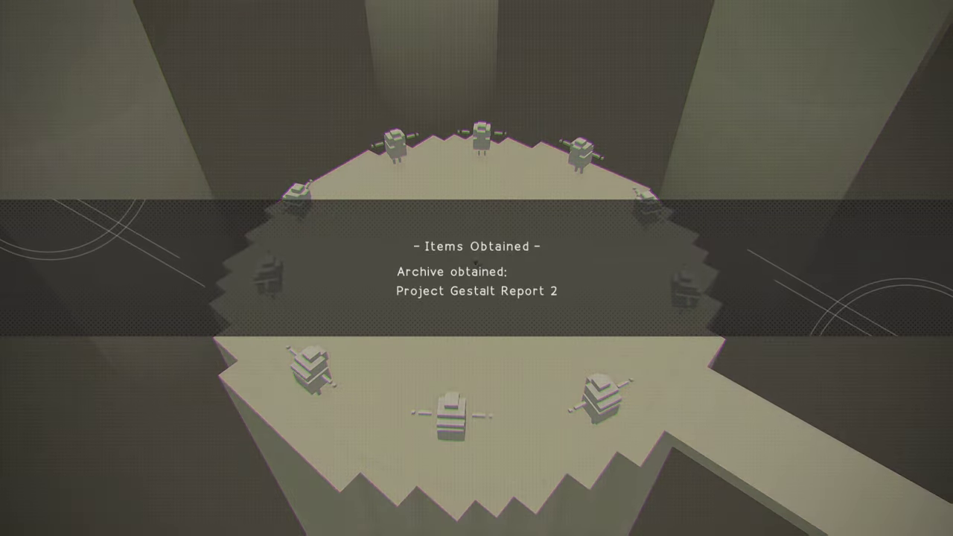
key(Return)
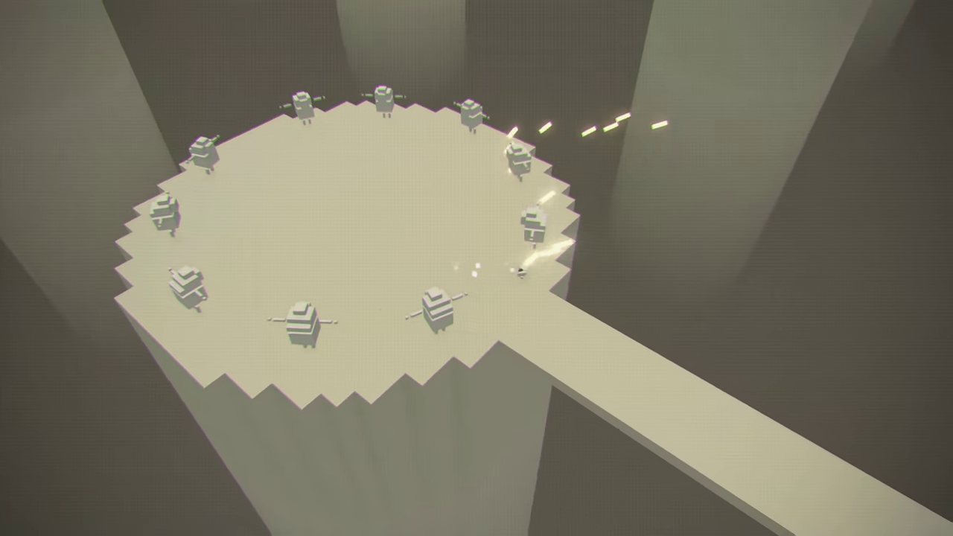
key(Right)
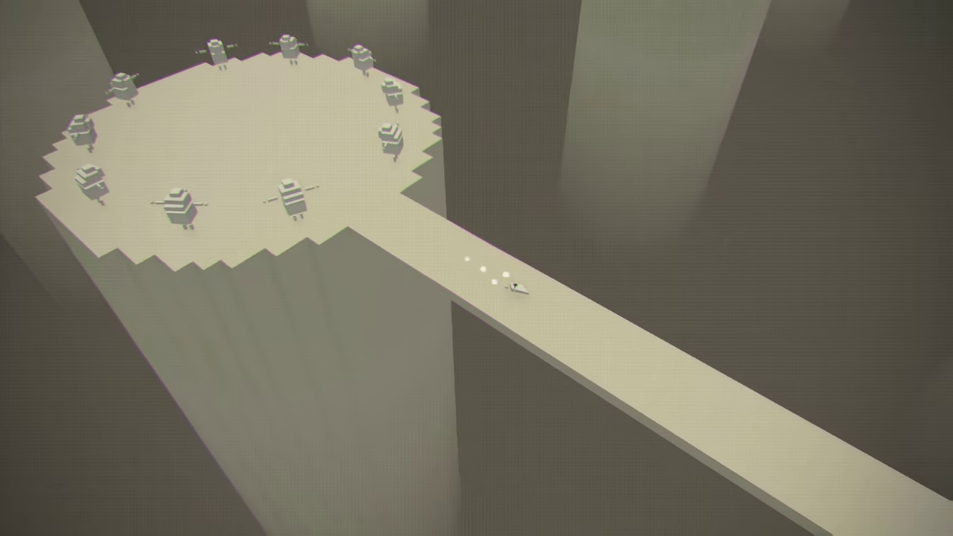
key(Right)
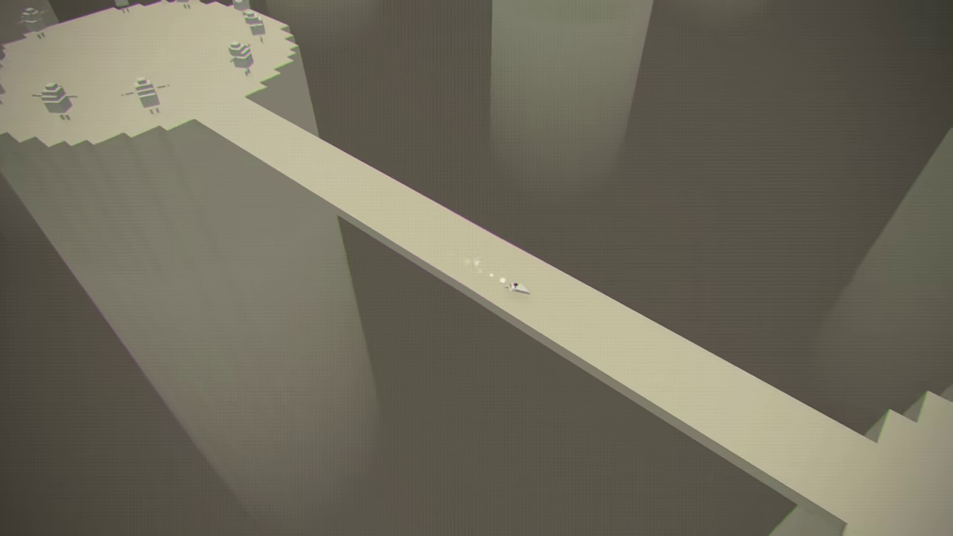
key(Right)
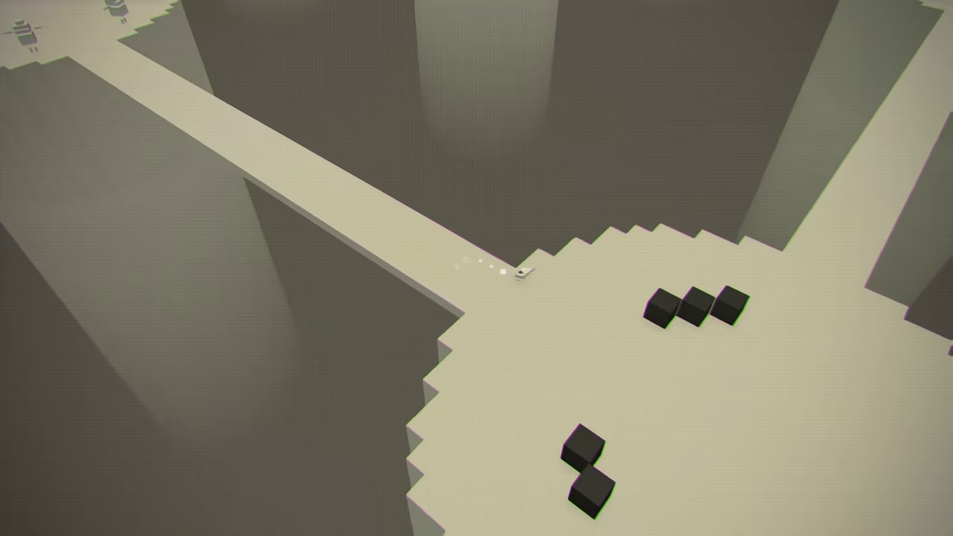
key(Right)
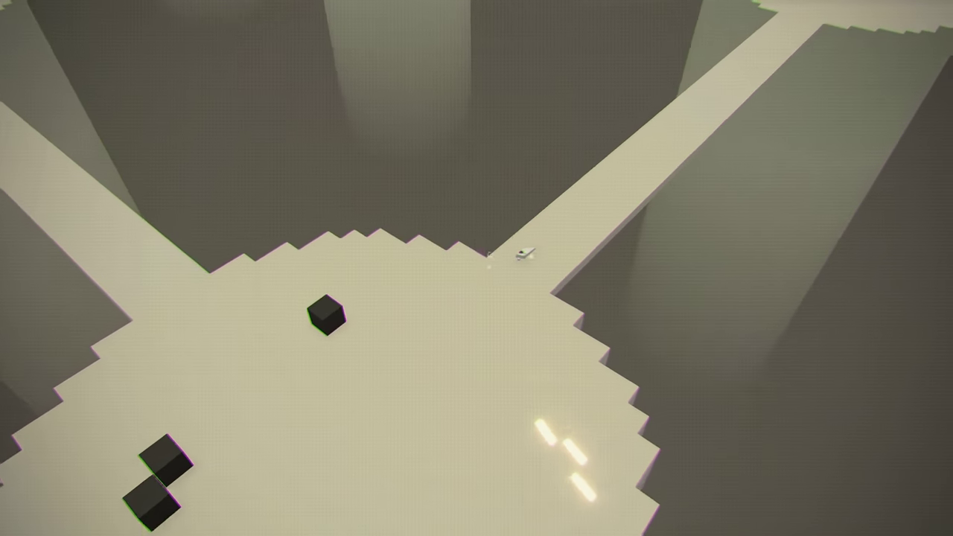
key(Right)
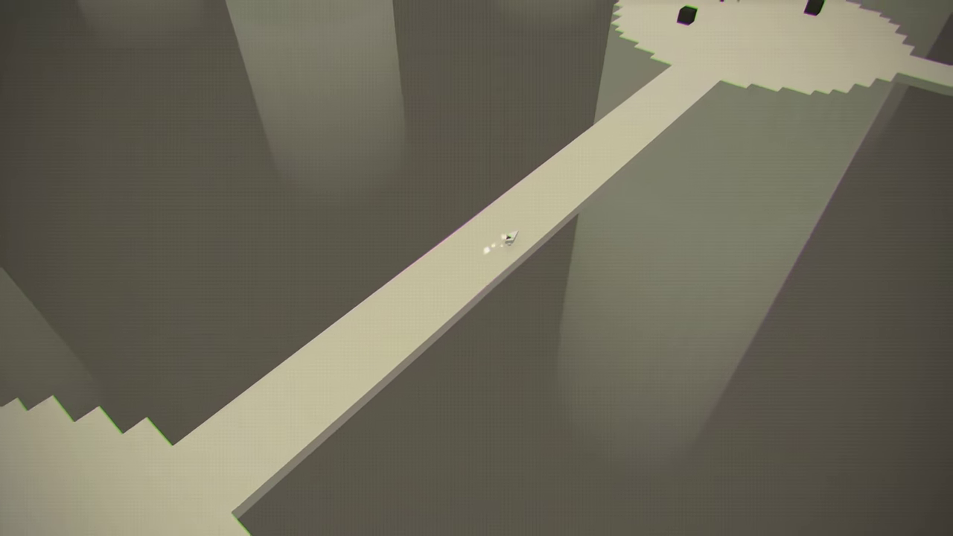
key(Up)
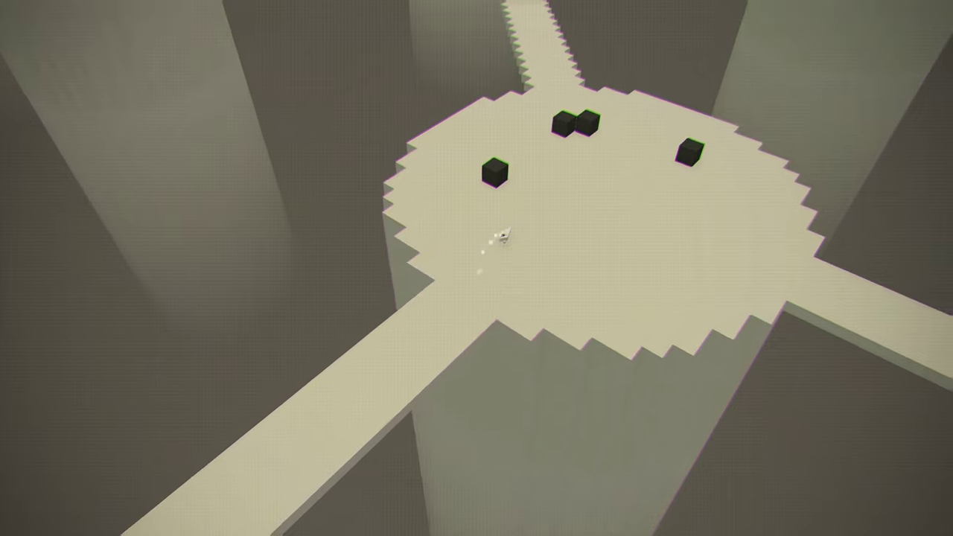
key(Up)
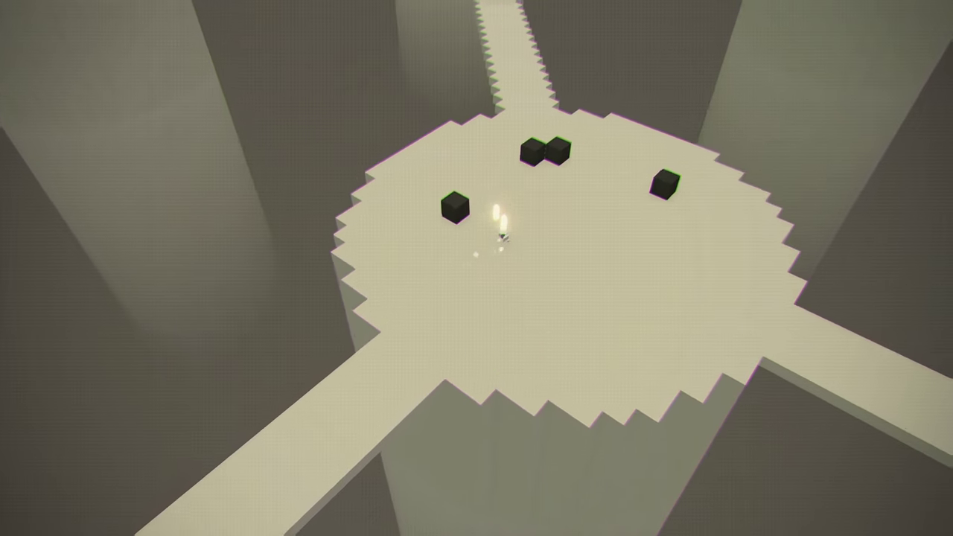
key(Up)
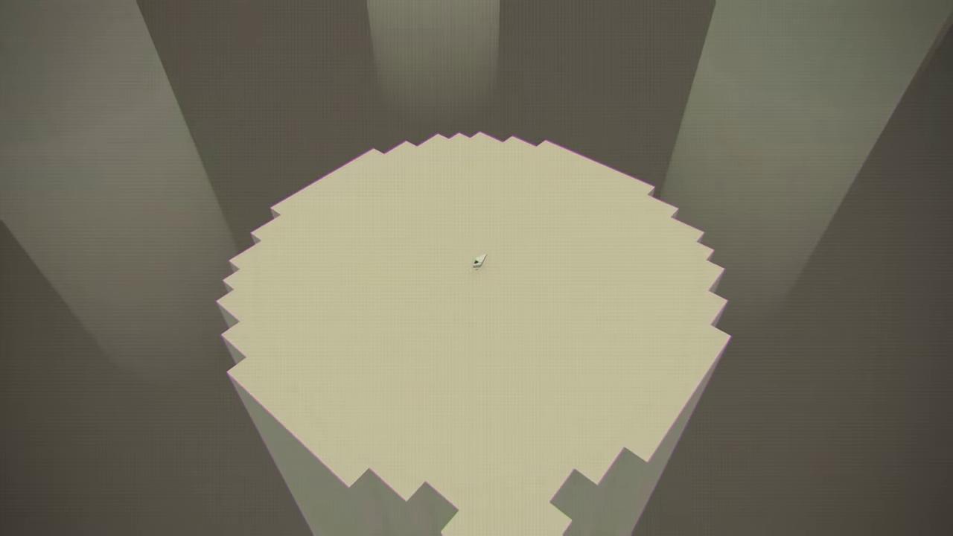
key(Return)
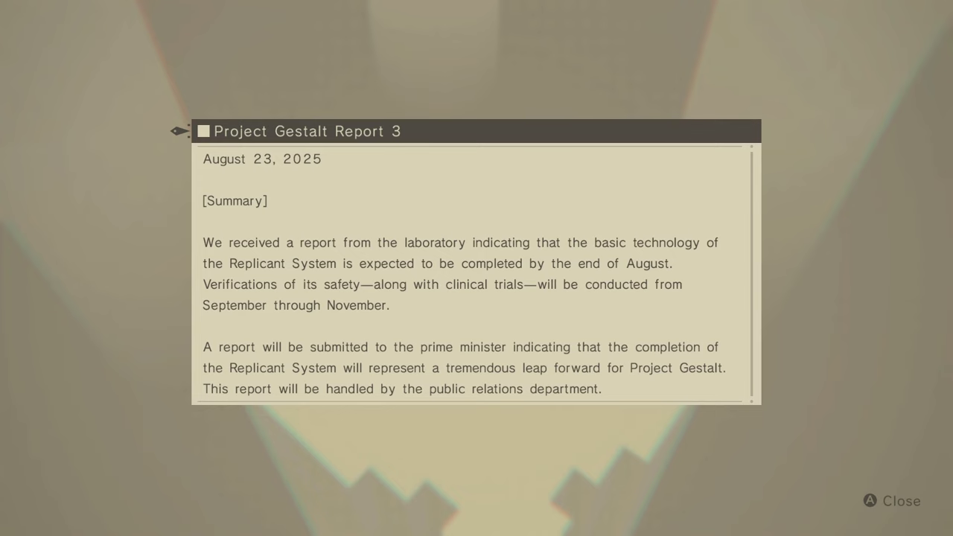
key(Return)
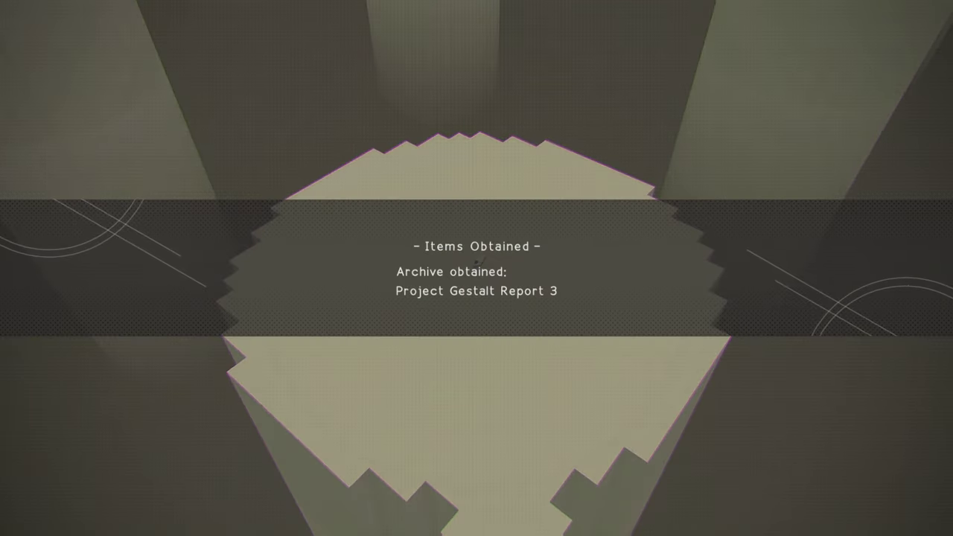
key(Return)
key(s)
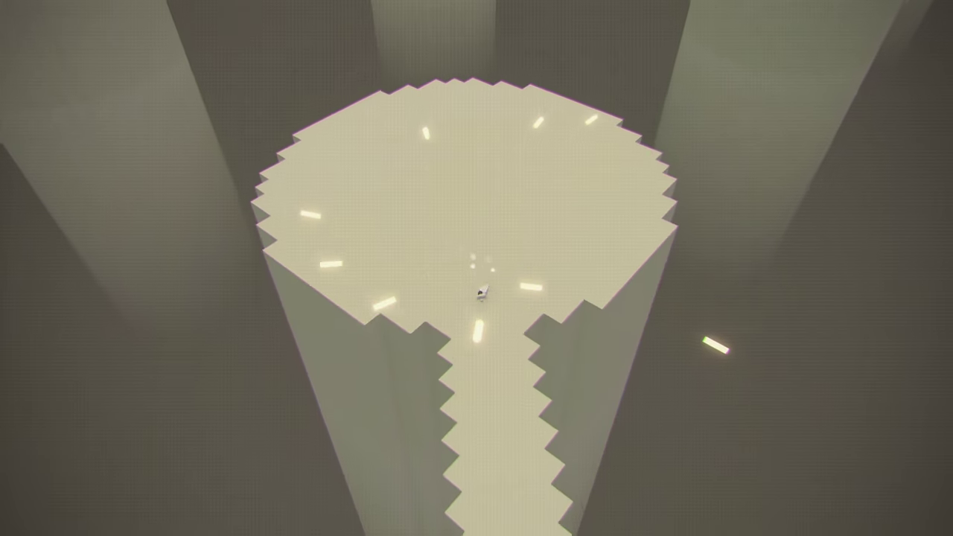
key(s)
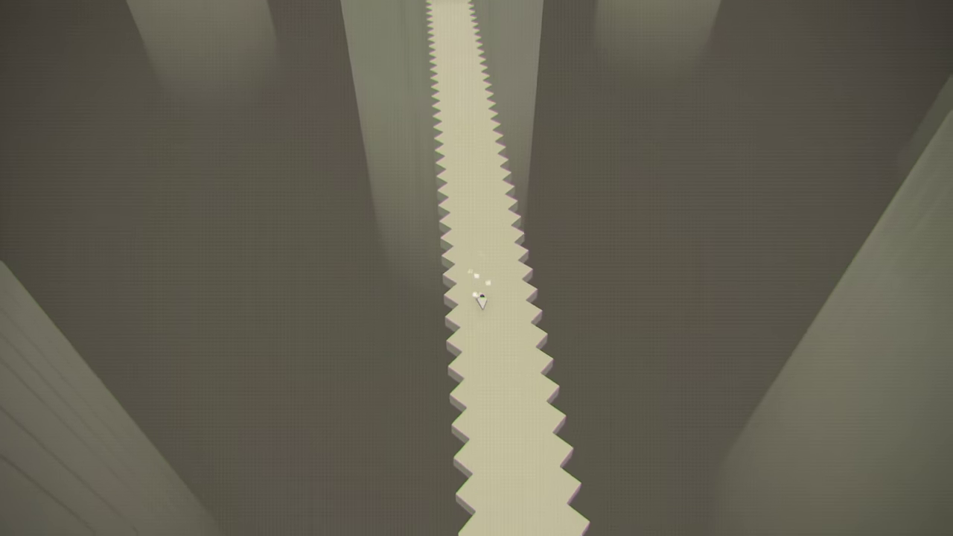
key(s)
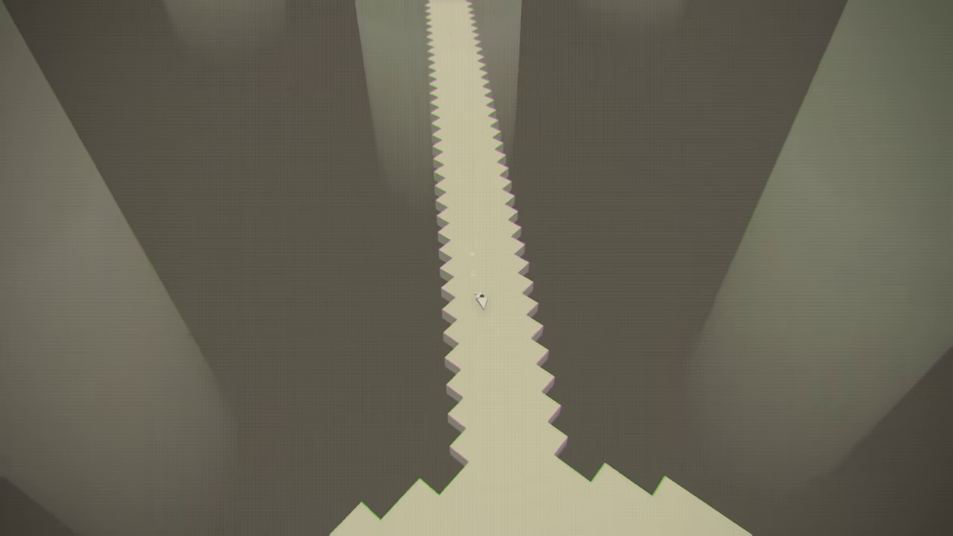
key(s)
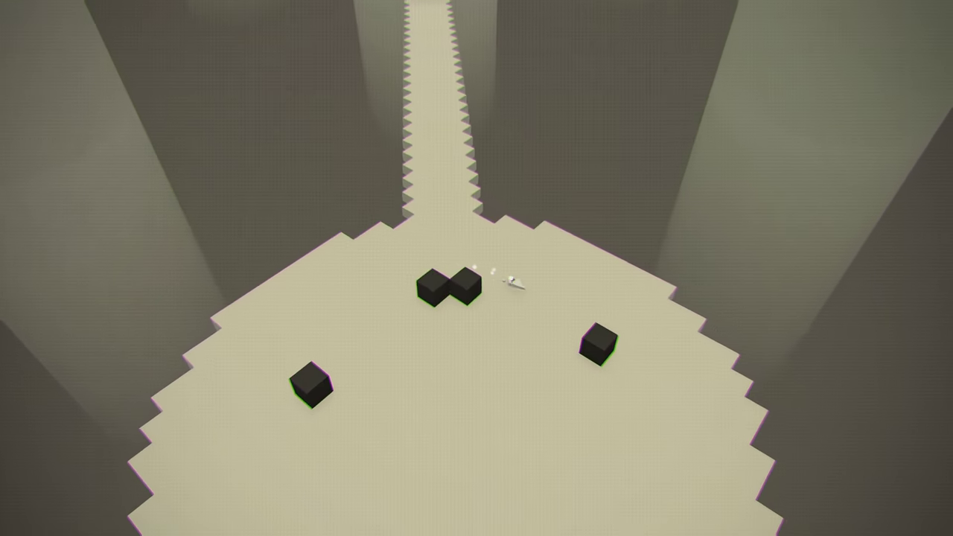
key(s)
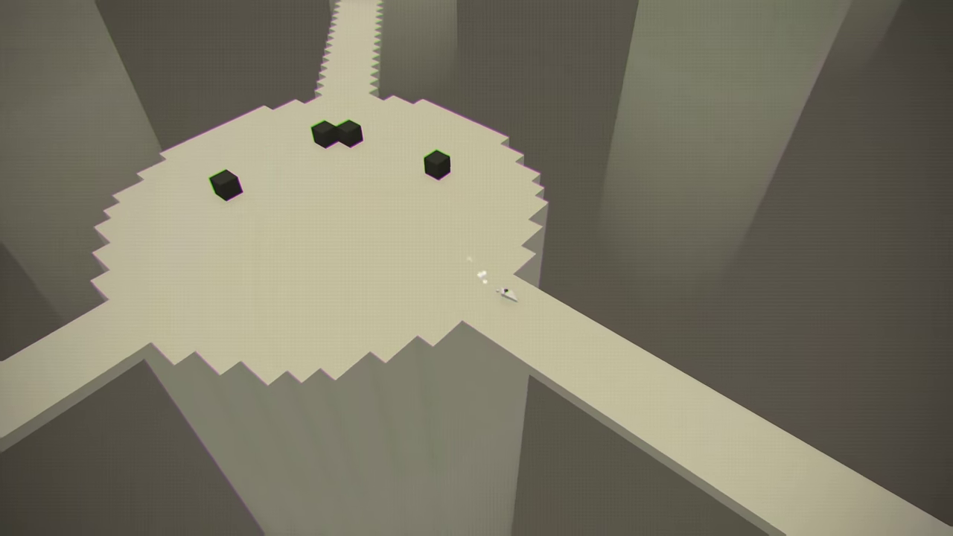
key(s)
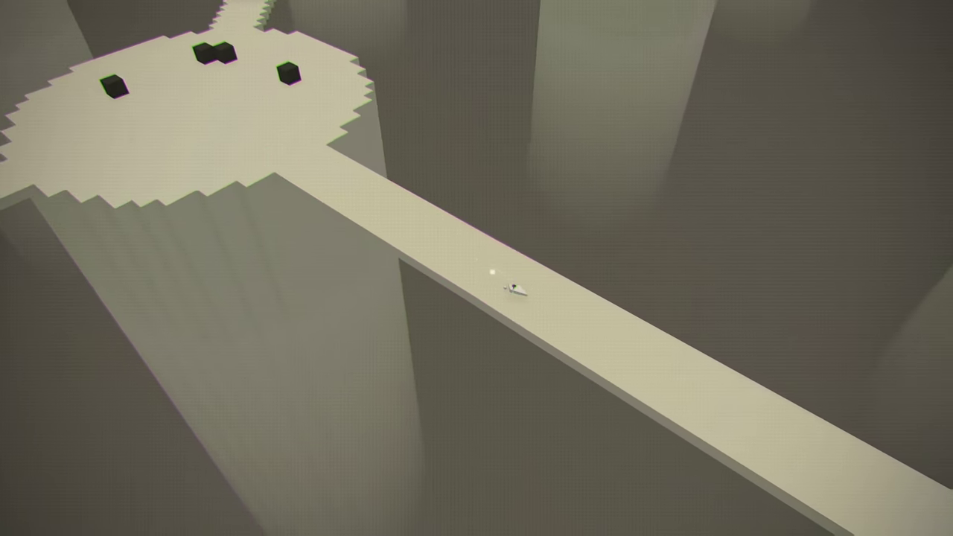
key(s)
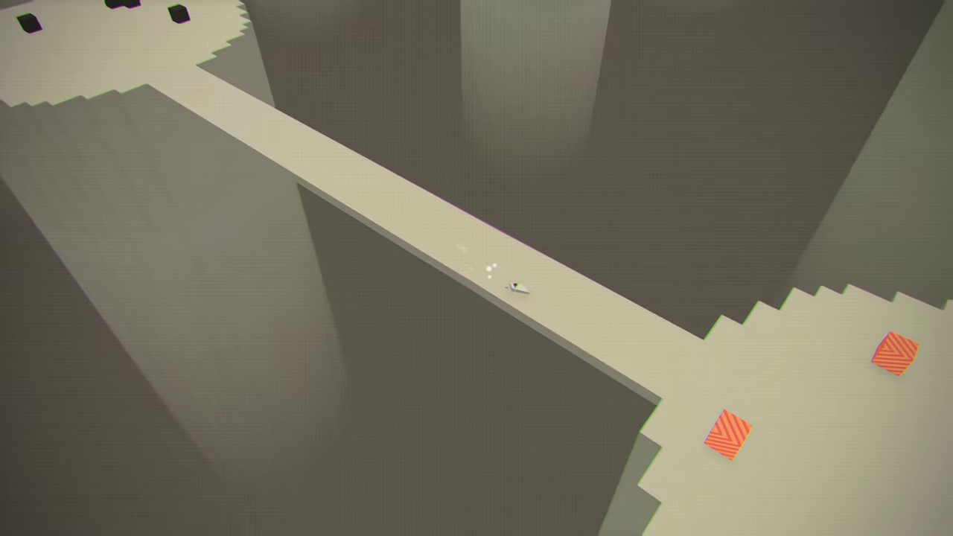
key(s)
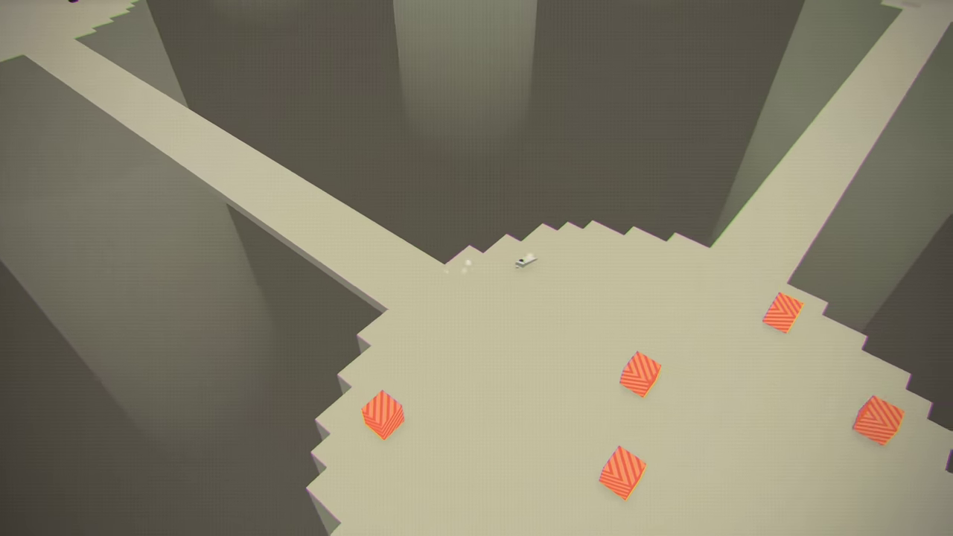
key(w)
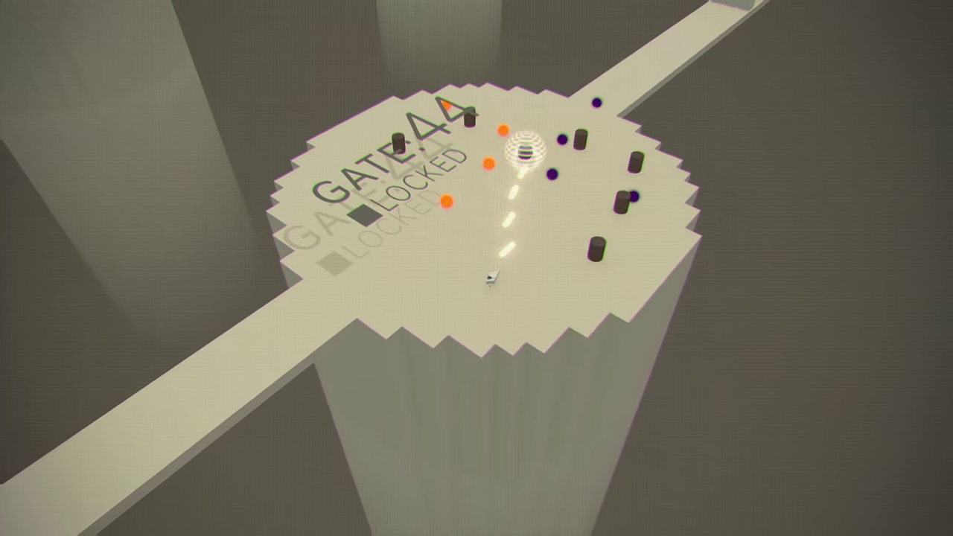
key(w)
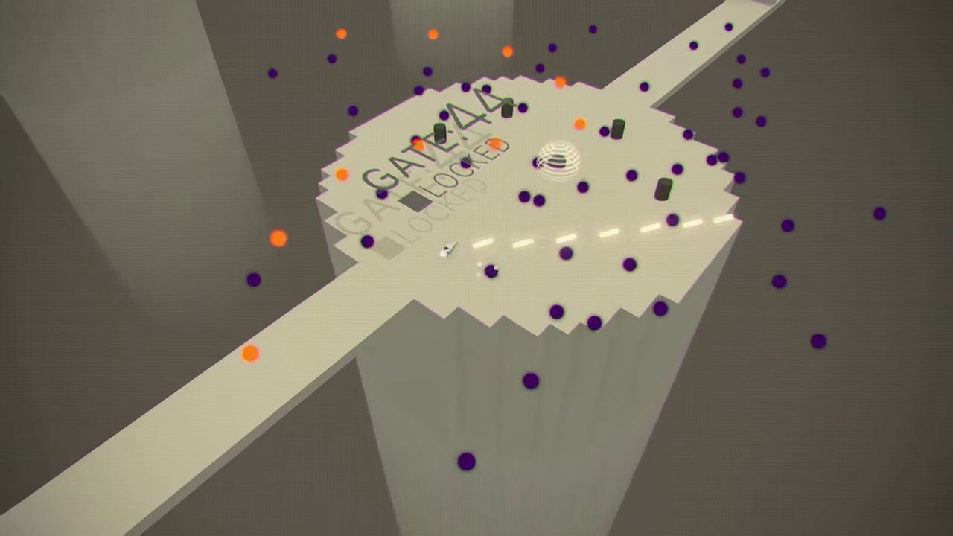
key(w)
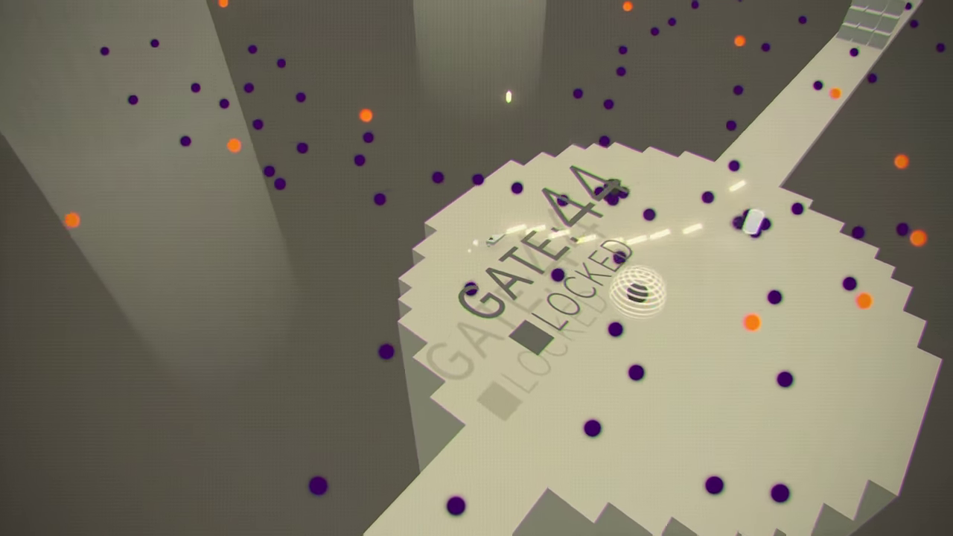
key(w)
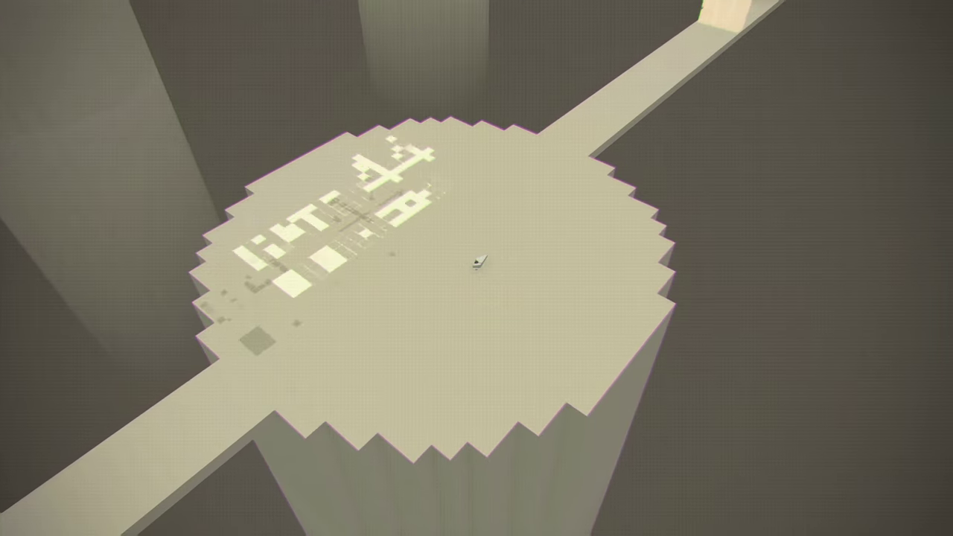
key(w)
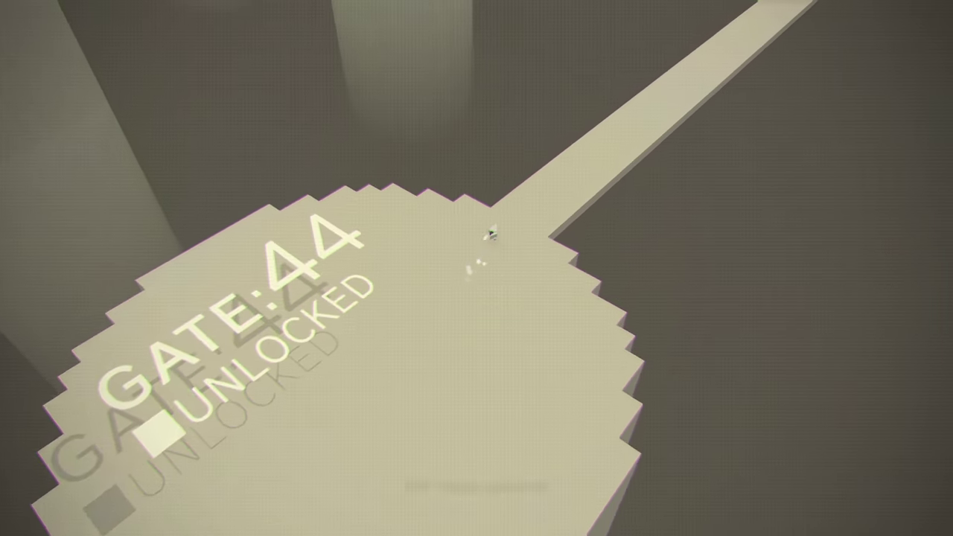